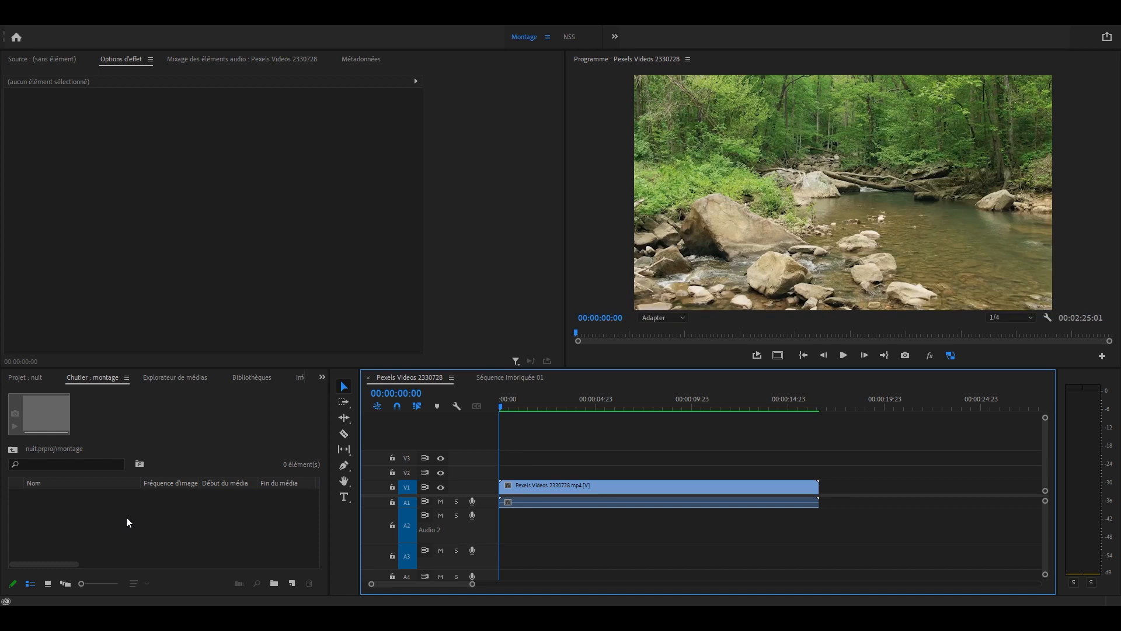
Step: Create a 1920 × 1080 adjustment layer at 23,976 i/s and place it on V2 over the full length of the river clip
right_click(155, 520)
mouse_move(238, 347)
click(417, 384)
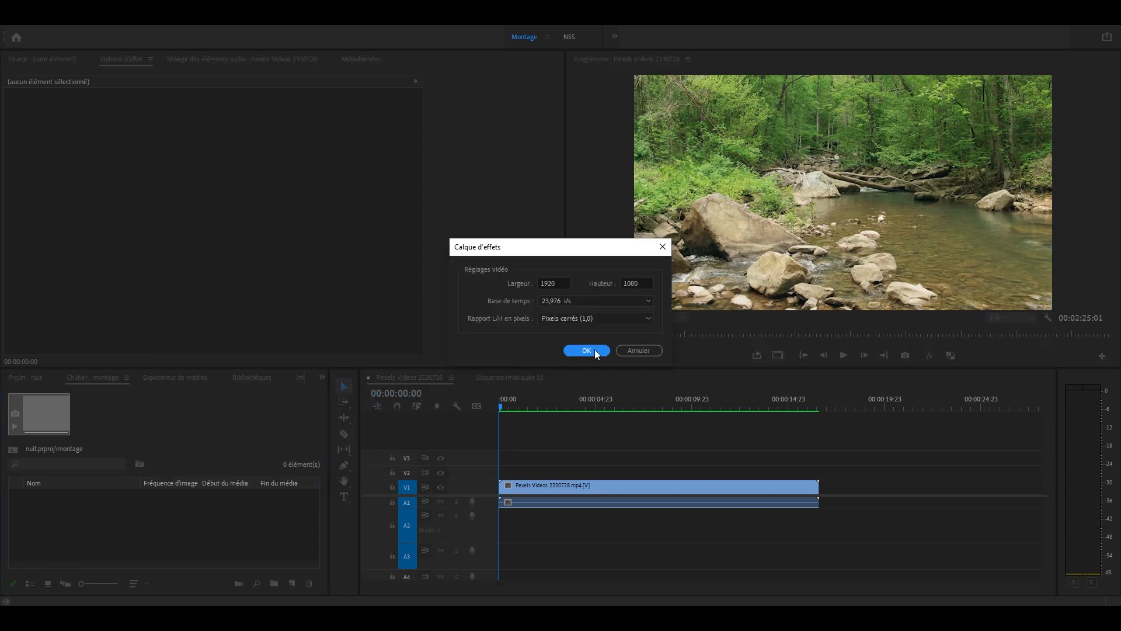
click(586, 350)
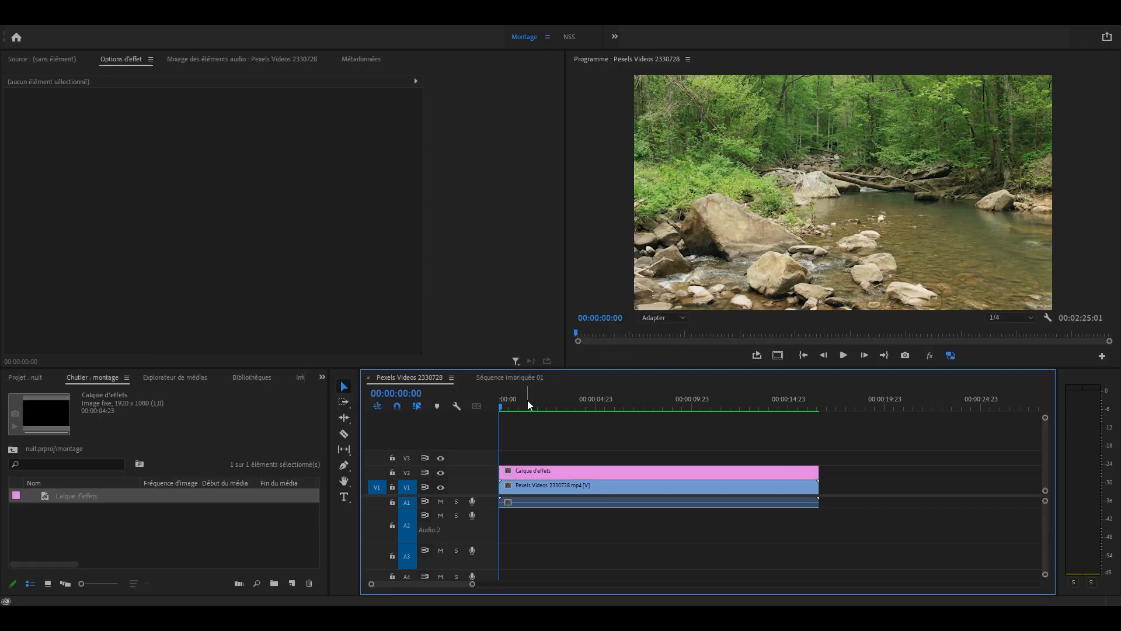
Step: Find the Couleur Lumetri effect by searching "couleur" and apply it to the adjustment layer on V2
click(589, 470)
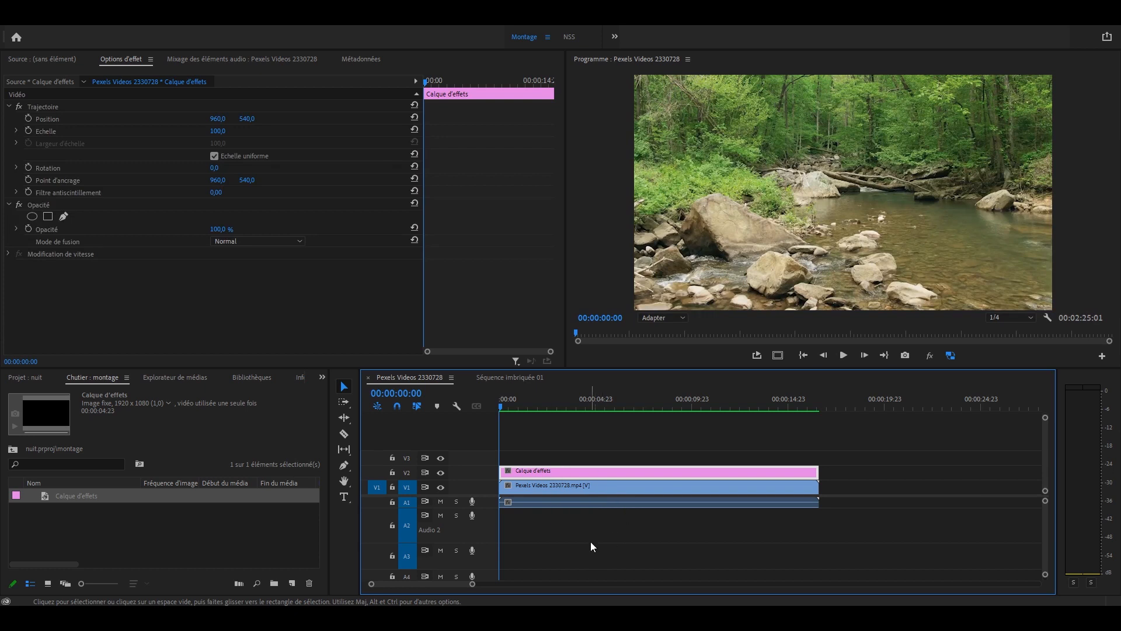
key(shift+7)
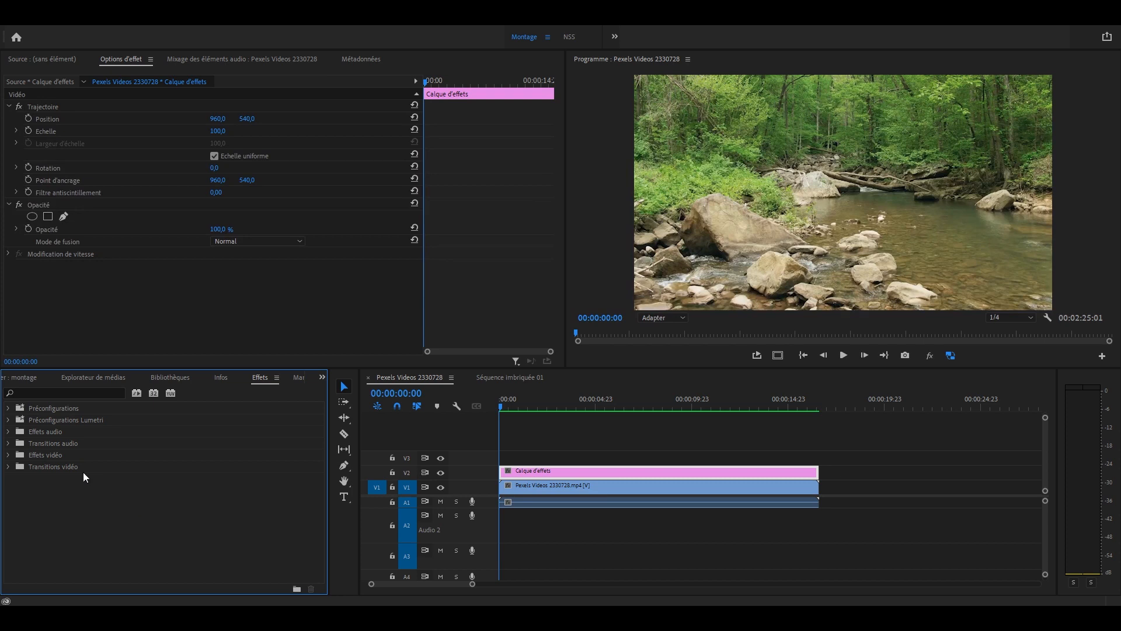
click(81, 393)
text(couleur)
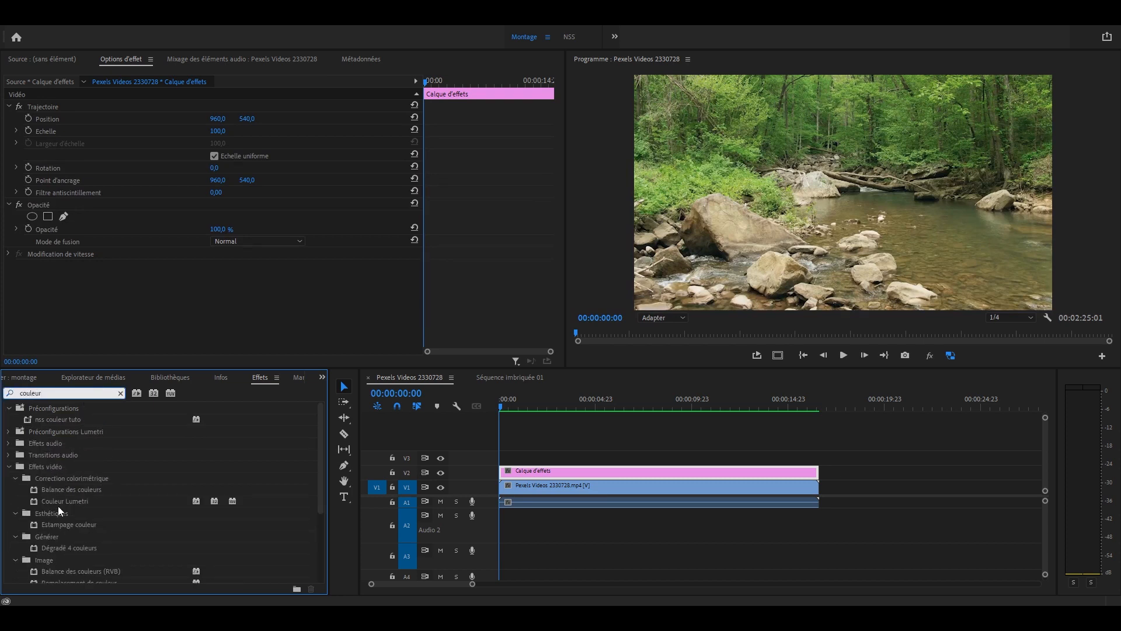
click(76, 502)
drag(78, 501, 551, 472)
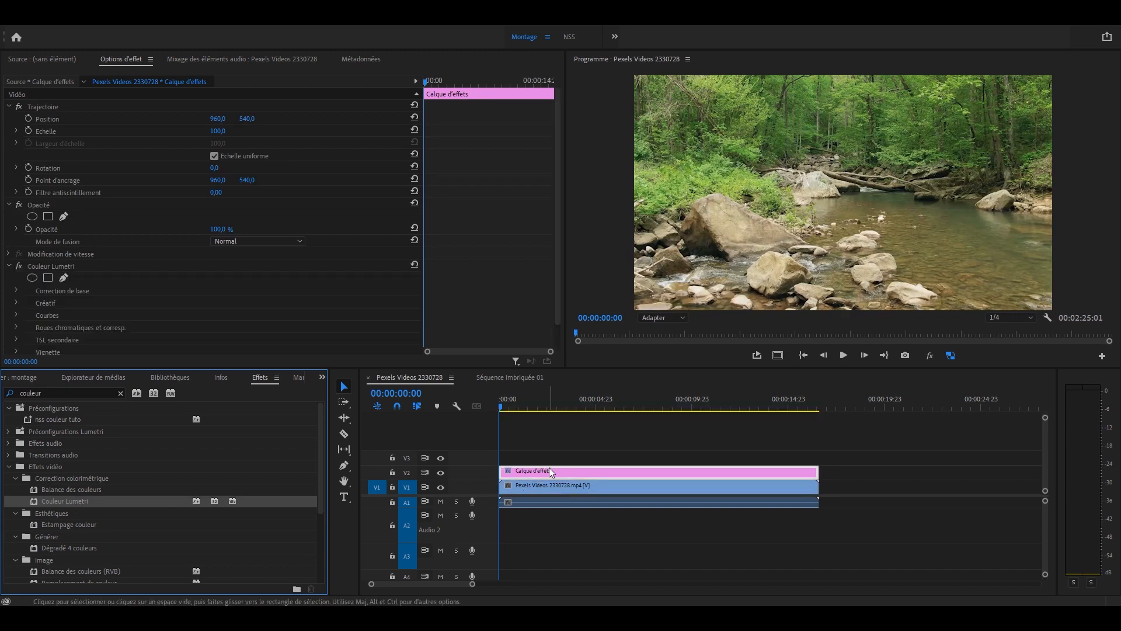
Step: Set Température to -150 in the Lumetri effect's Correction de base section
scroll(109, 261, down, 2)
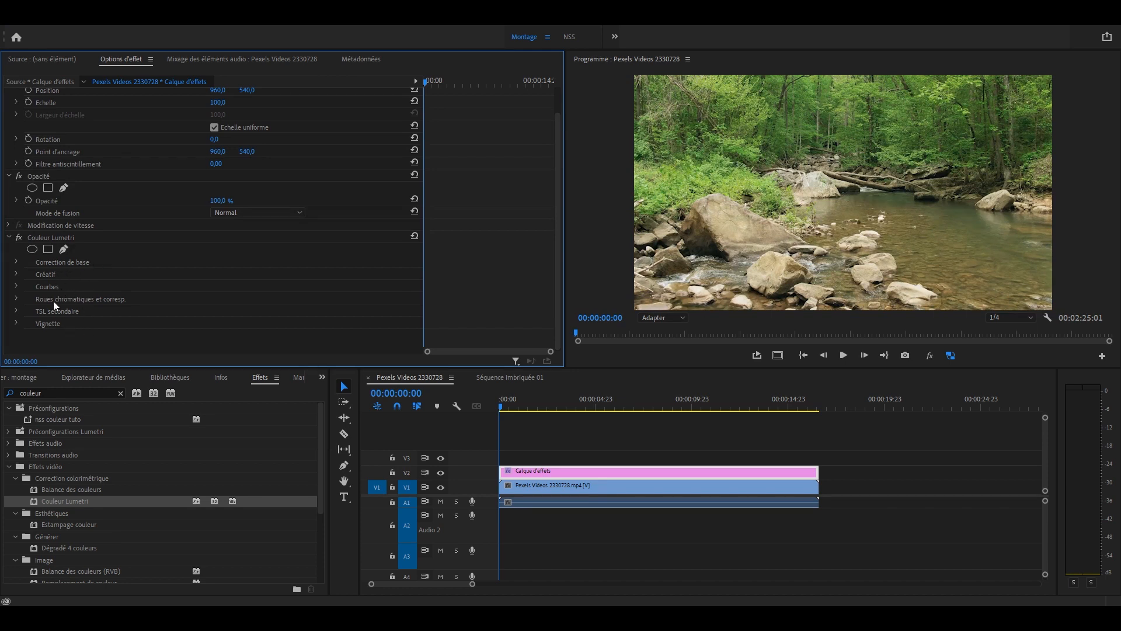
click(16, 261)
scroll(20, 265, down, 4)
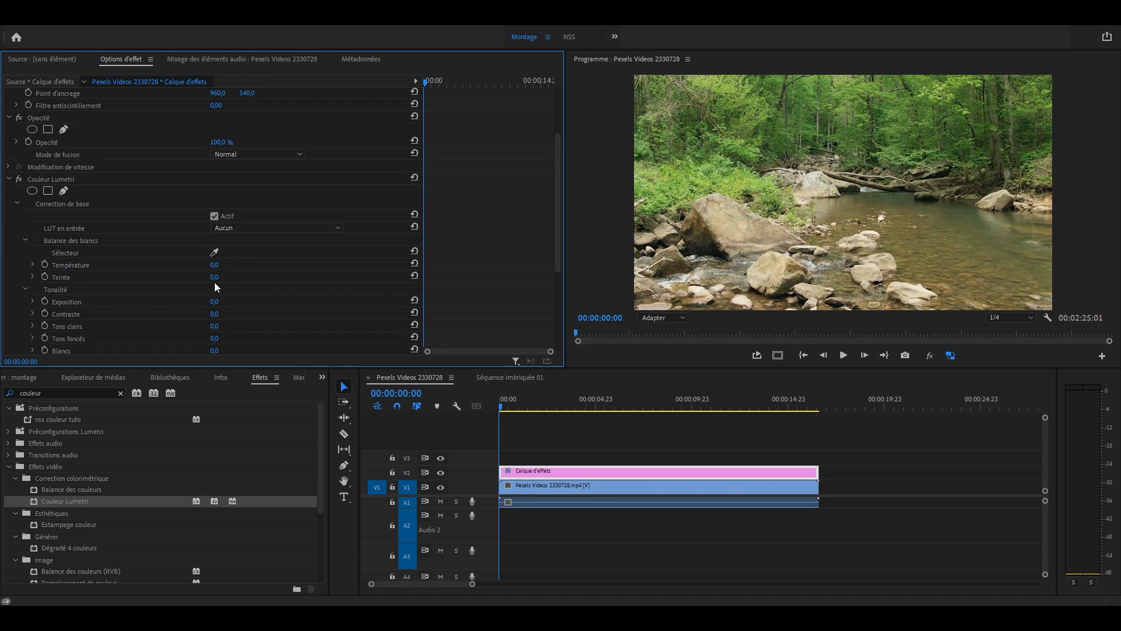
click(215, 264)
text(-150)
key(Return)
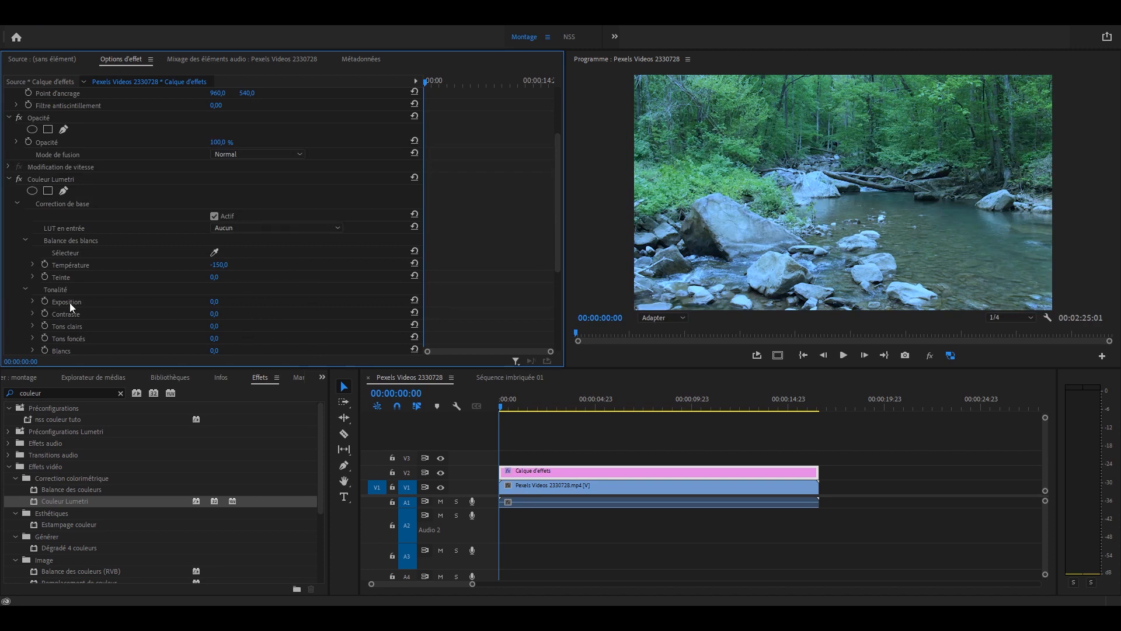
Step: Set the Lumetri Exposition to -1,5 and compare the image with and without effects
click(215, 301)
text(-1,5)
key(Return)
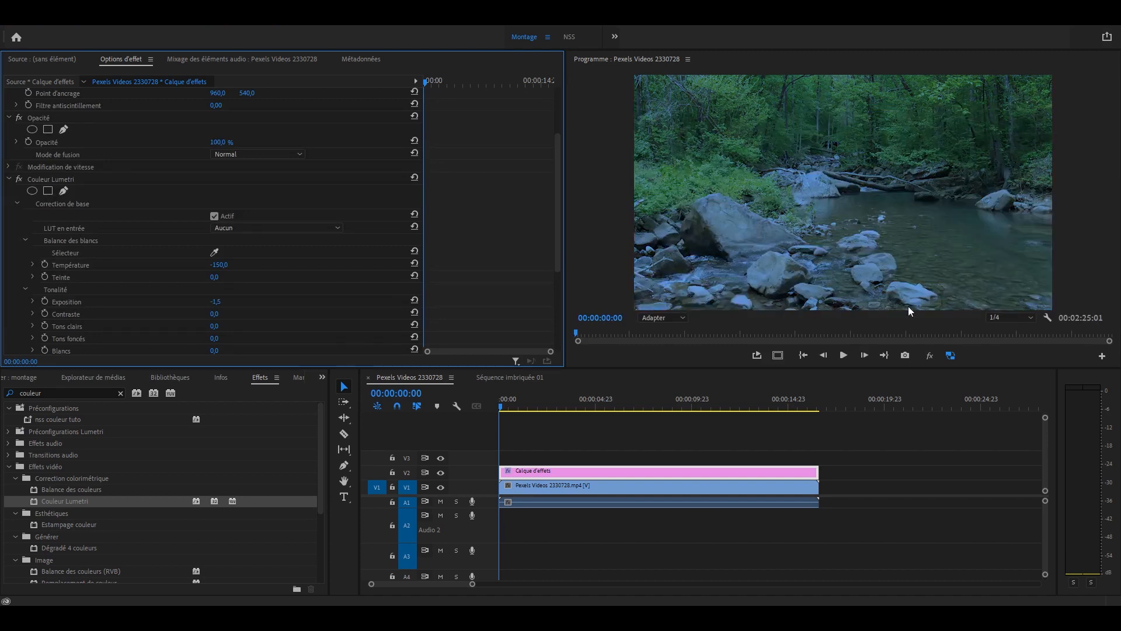
click(930, 355)
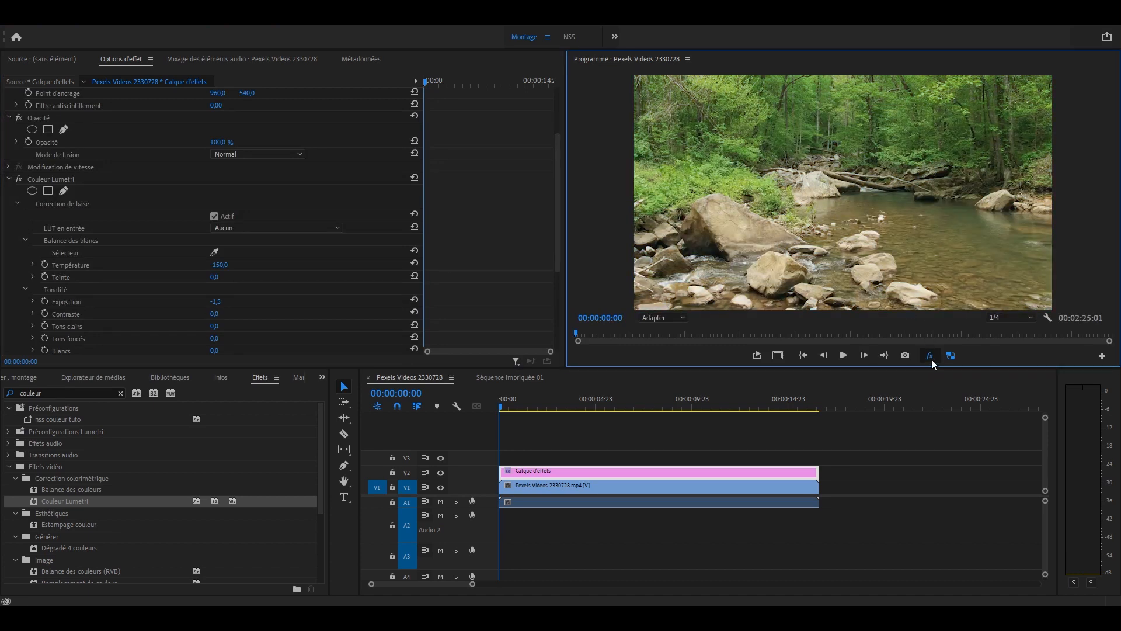
click(930, 355)
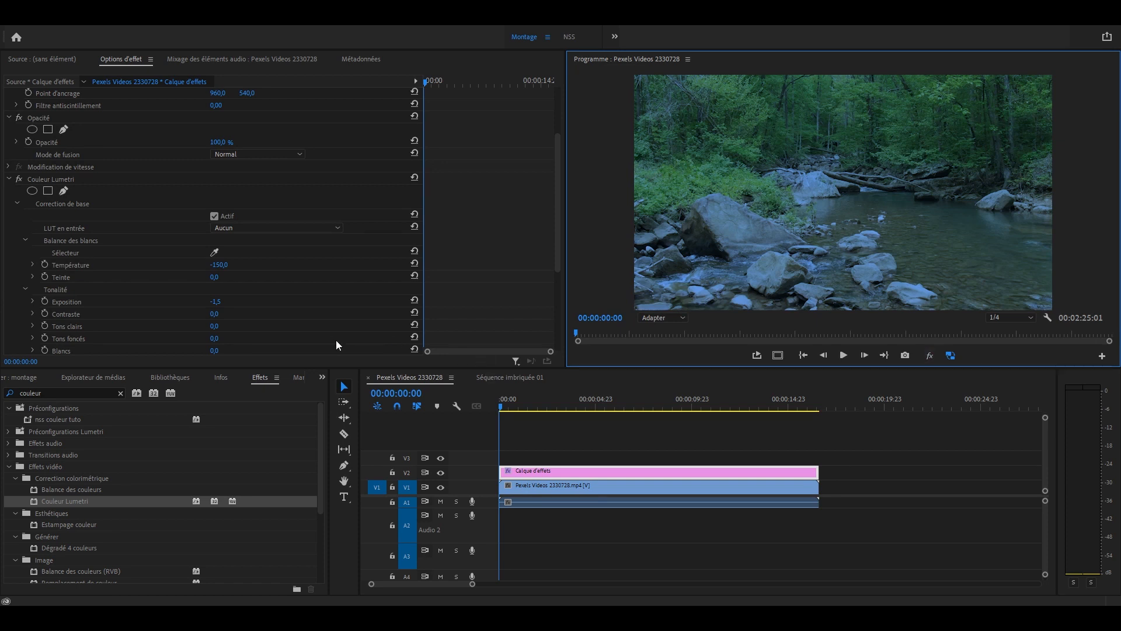
Step: Set the Lumetri Contraste to 150 and compare the graded image with the original
click(216, 315)
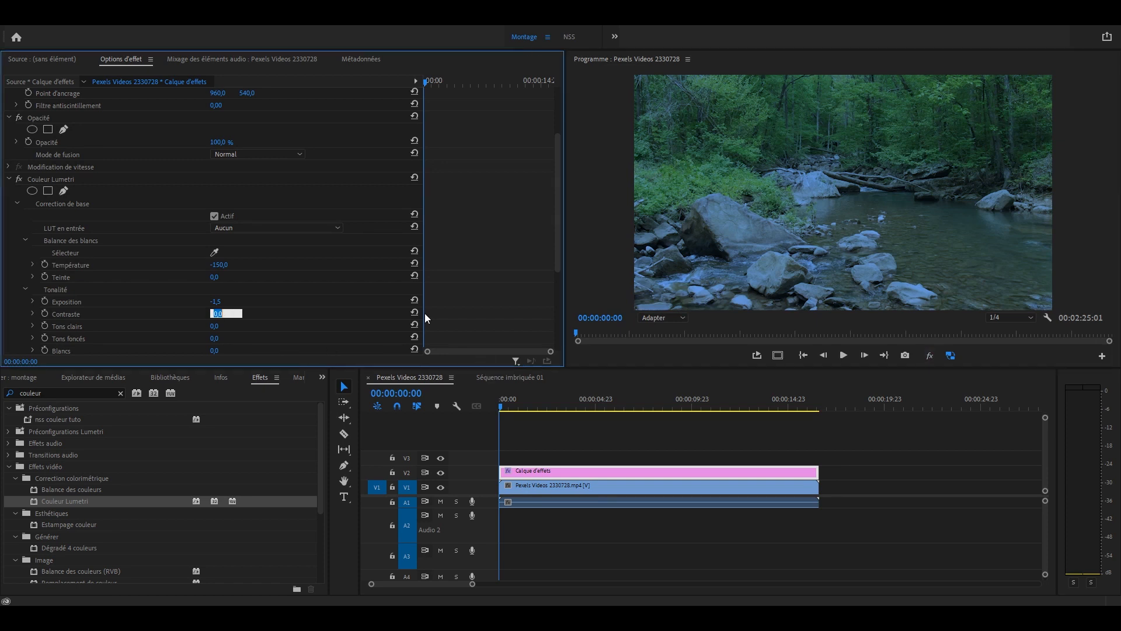
text(150)
key(Return)
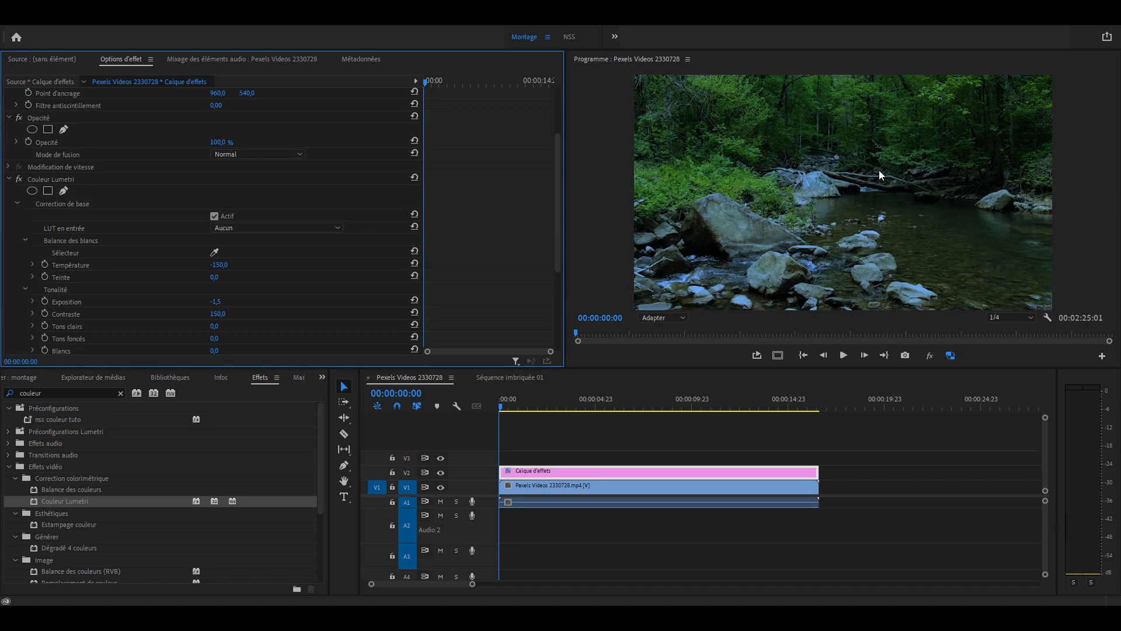
click(930, 355)
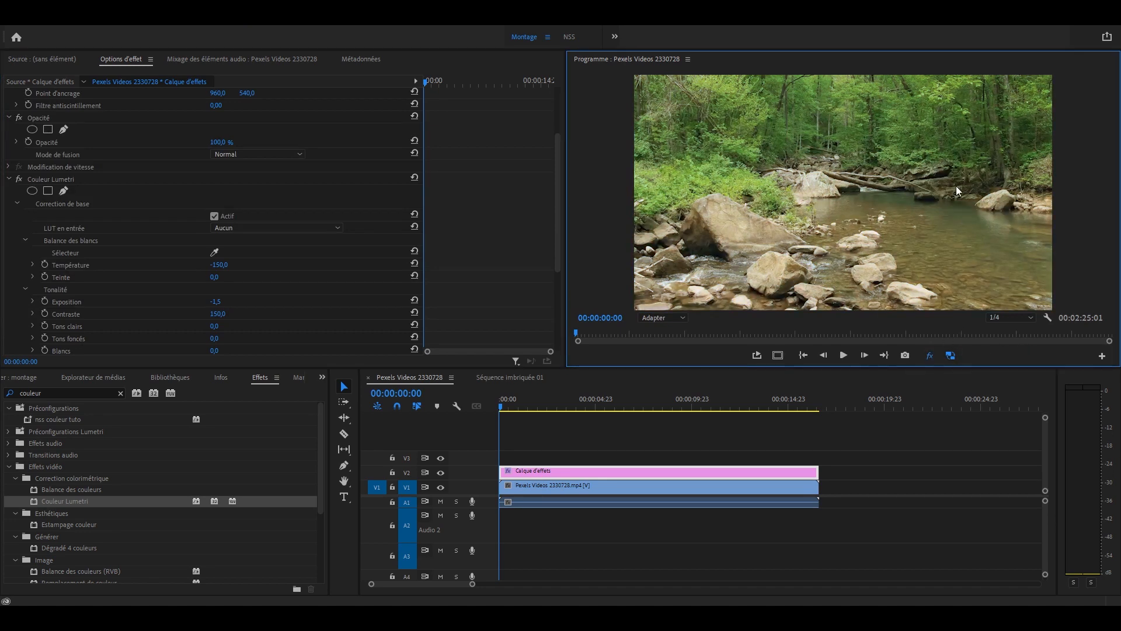
click(931, 355)
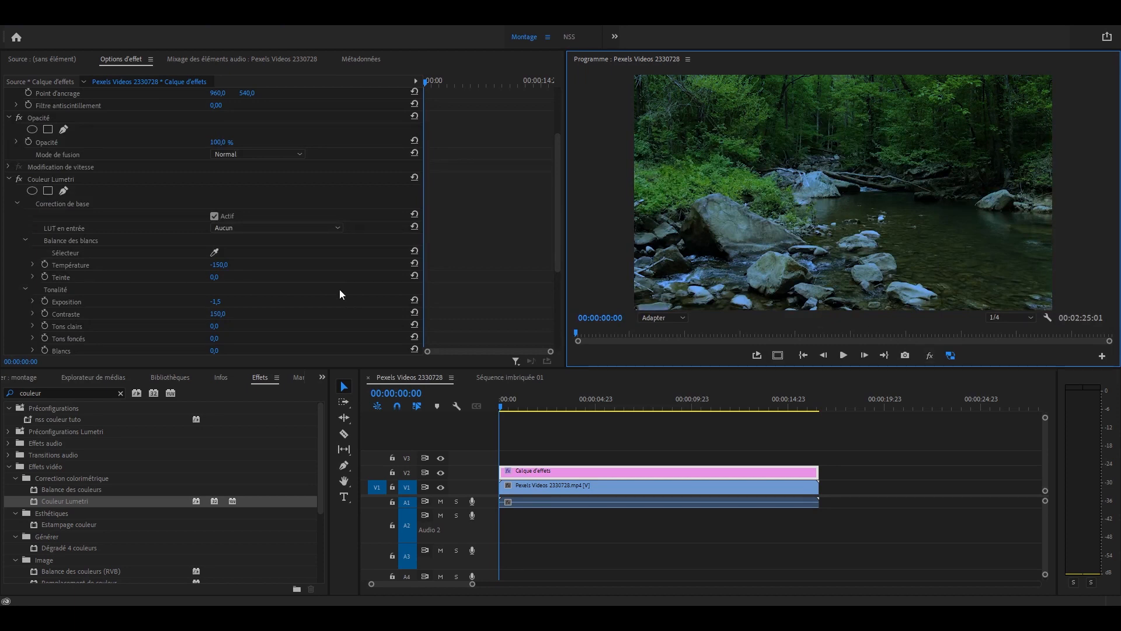
Step: Set Tons clairs to -90 and Tons foncés to -25 in the Lumetri basic correction
click(216, 326)
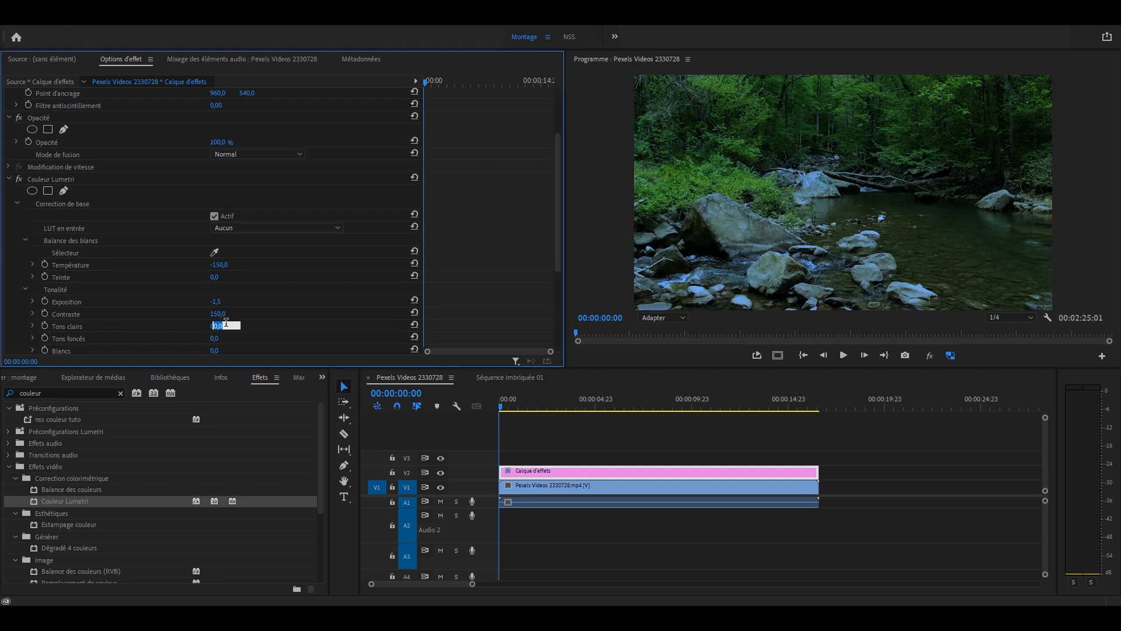
text(-90)
key(Return)
scroll(500, 285, down, 1)
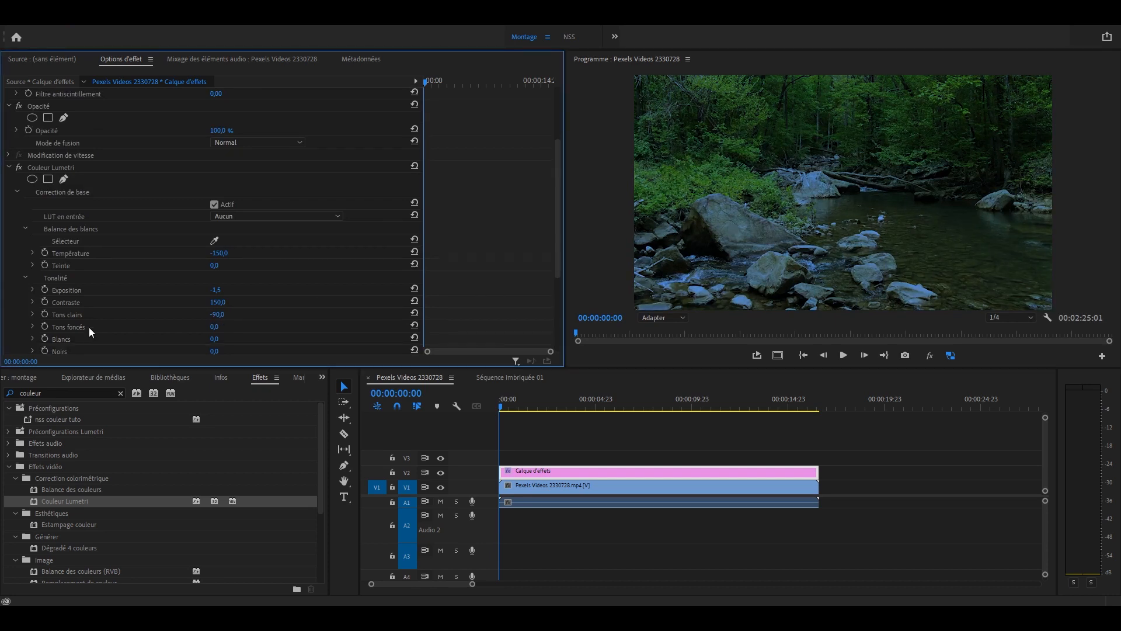
click(217, 326)
text(-25)
key(Return)
Step: Set the Lumetri Noirs value to -100 and check the result against the ungraded footage
scroll(234, 323, down, 1)
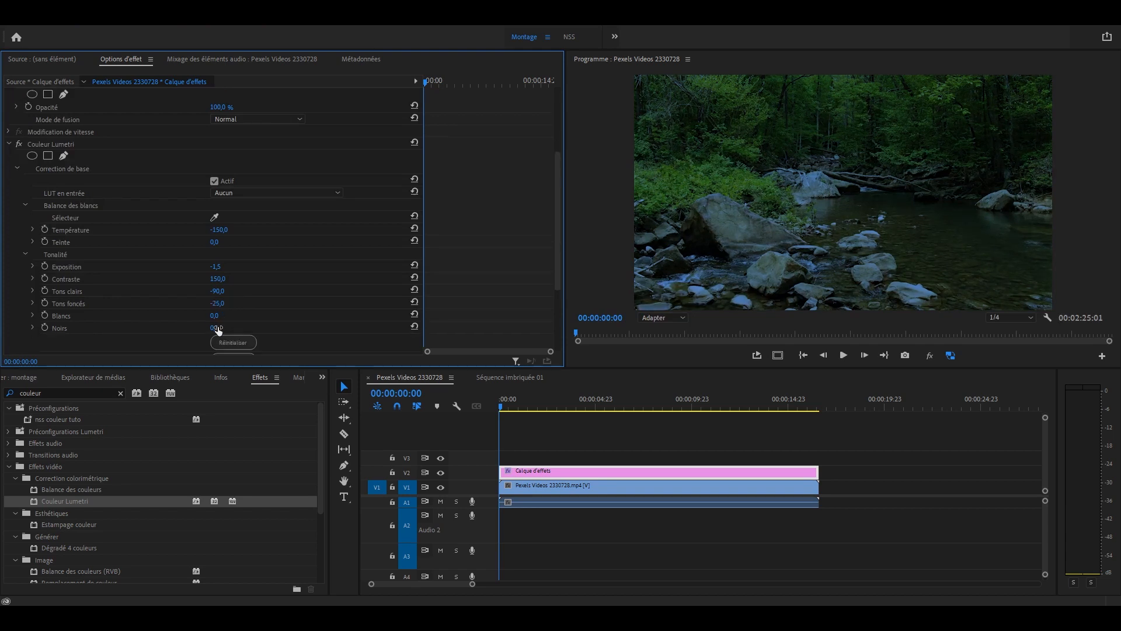
click(217, 327)
text(-100)
key(Return)
scroll(194, 248, down, 2)
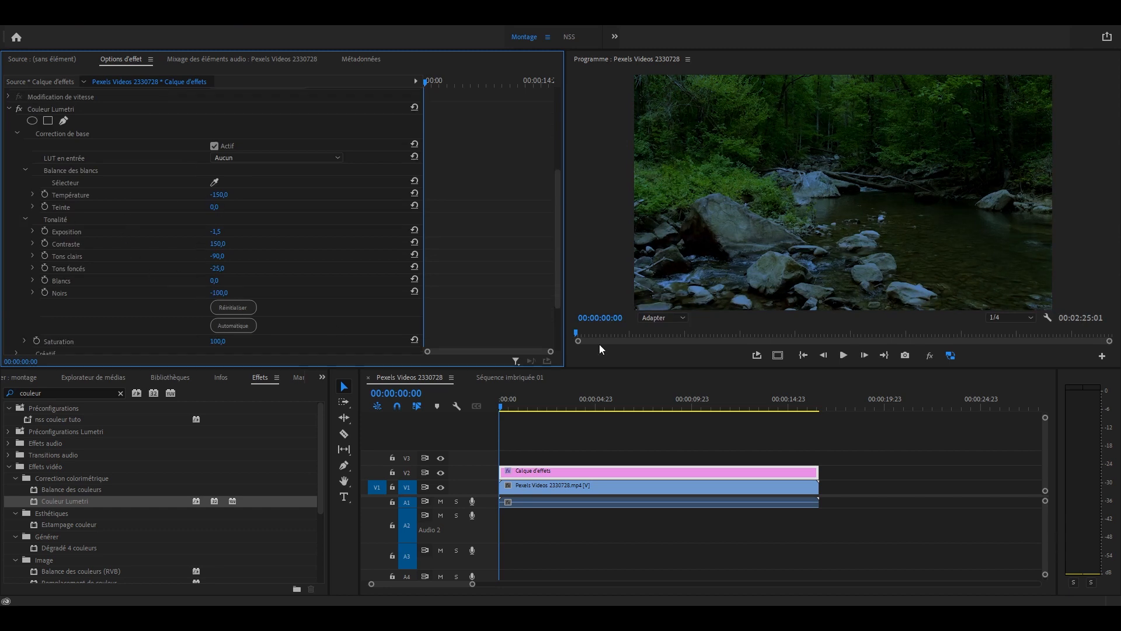
click(930, 356)
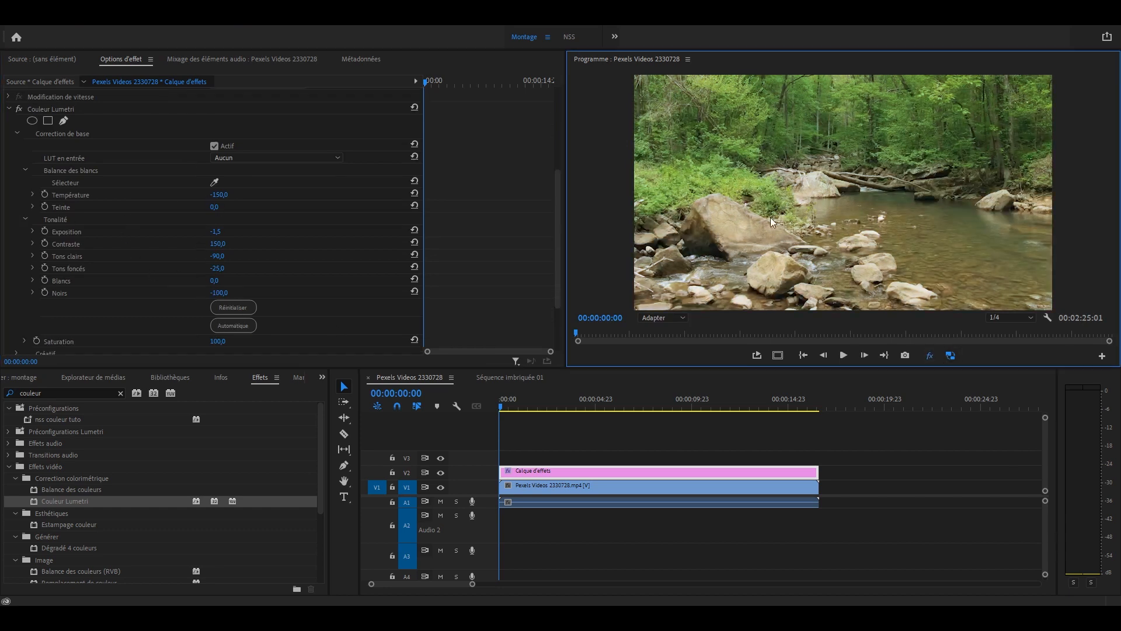
click(933, 359)
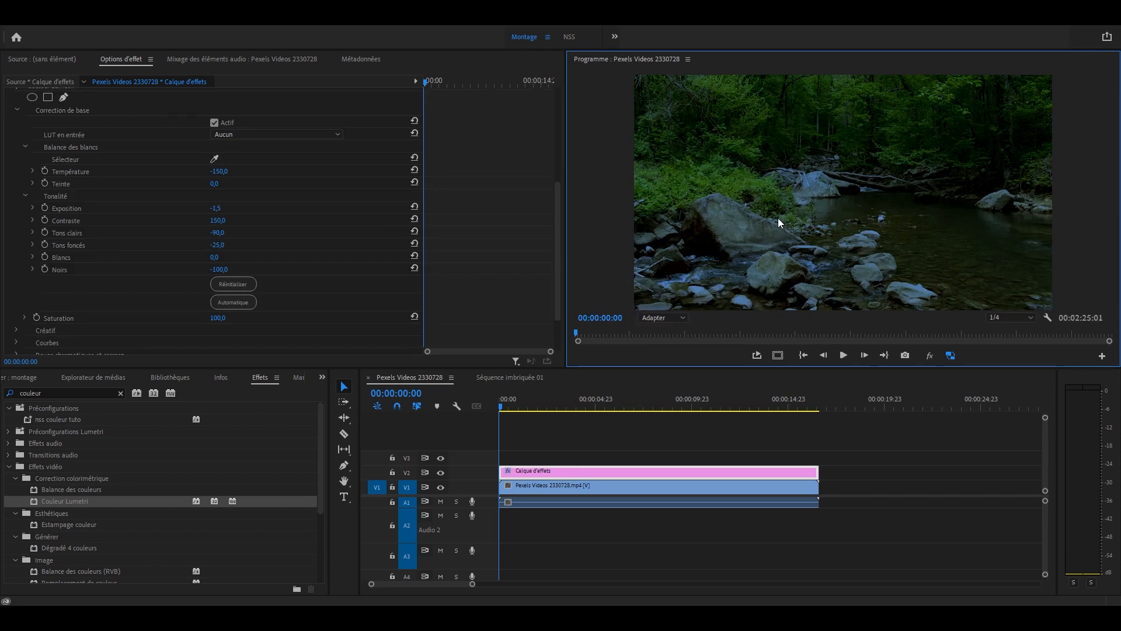
Step: Set Saturation to 50 in the Lumetri Correction de base section
click(218, 318)
text(50)
key(Return)
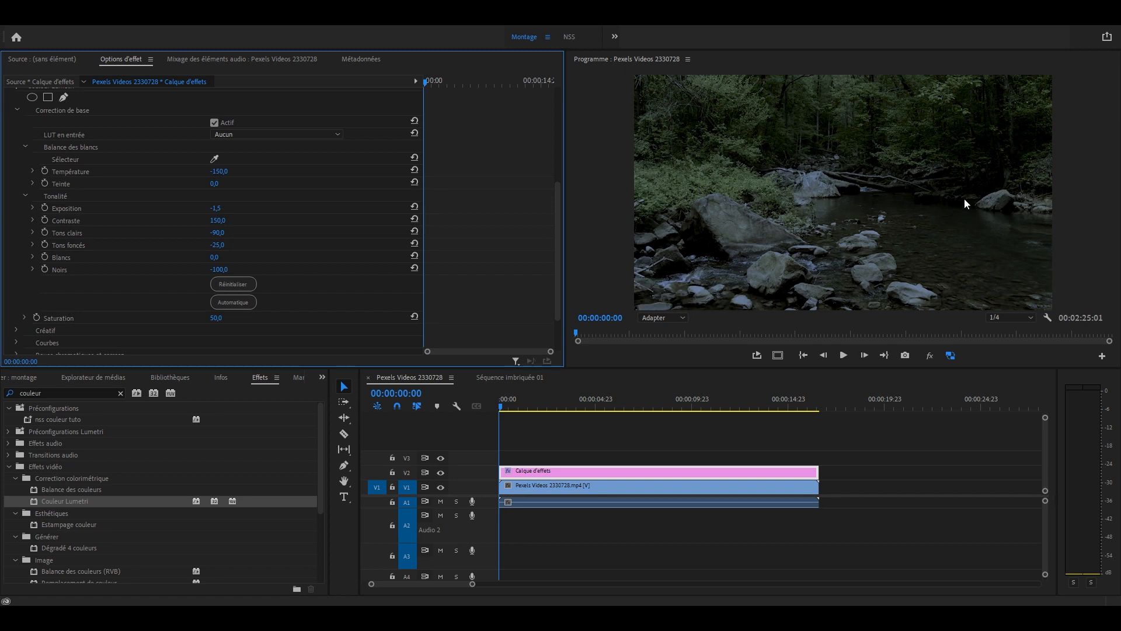
Step: Set Vibrance to -50 in the Lumetri Créatif section, then collapse the Créatif and Correction de base sections
scroll(36, 321, down, 1)
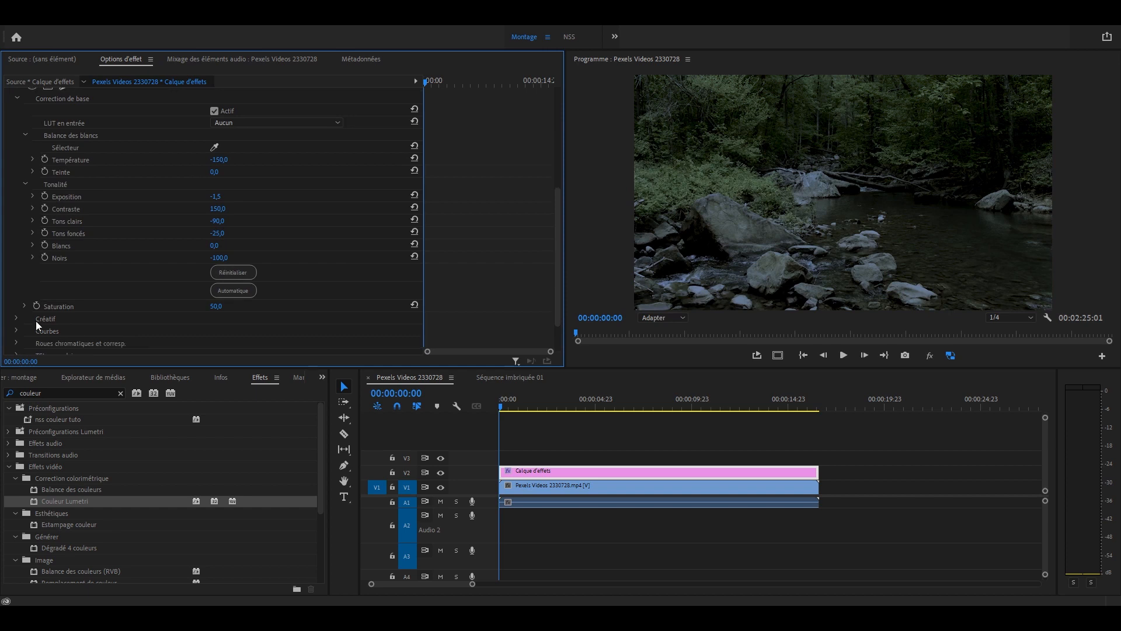
click(16, 316)
scroll(19, 299, down, 5)
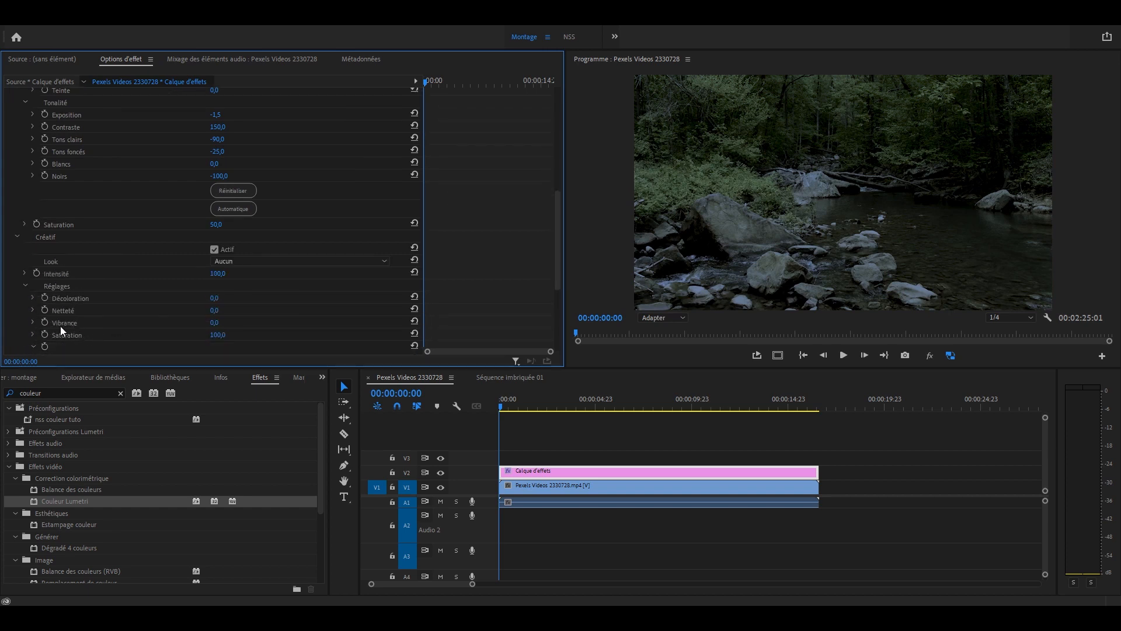
click(214, 323)
text(-50)
key(Return)
scroll(374, 335, up, 5)
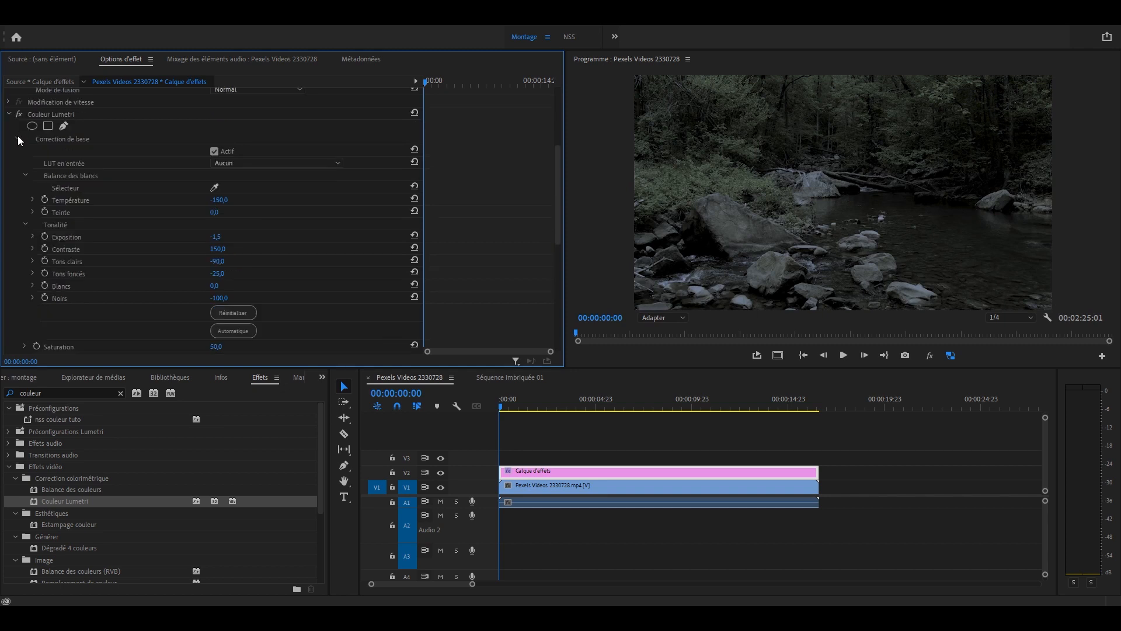
click(17, 135)
click(17, 151)
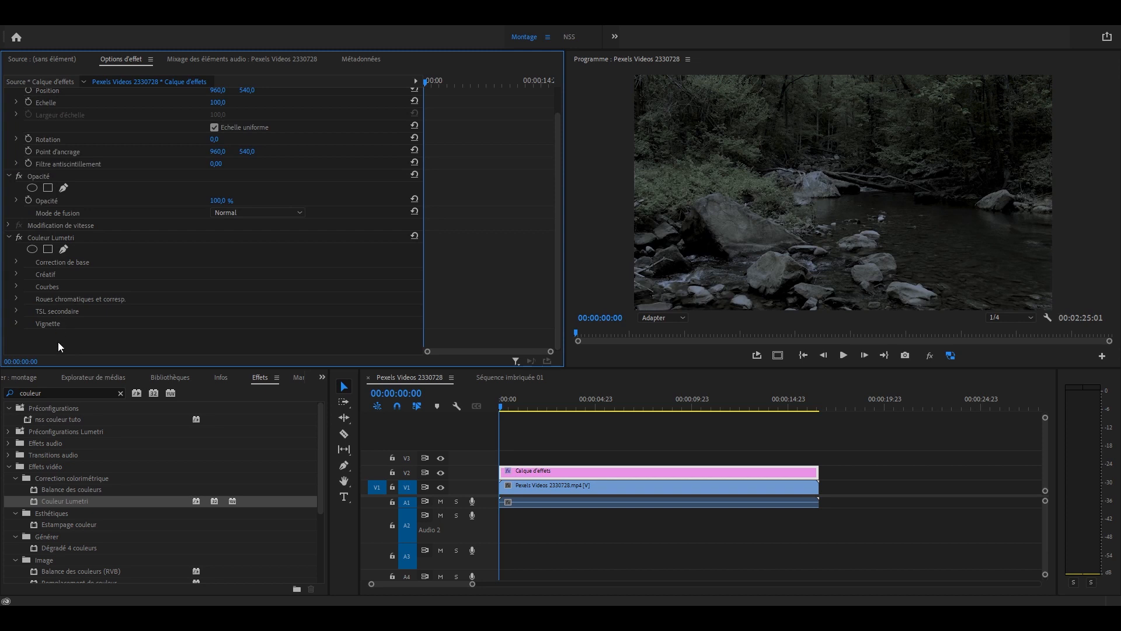
Step: Look through the Courbes RVB channels and lower the white channel's highlight endpoint to about three quarters of the graph height
click(16, 286)
scroll(390, 273, down, 7)
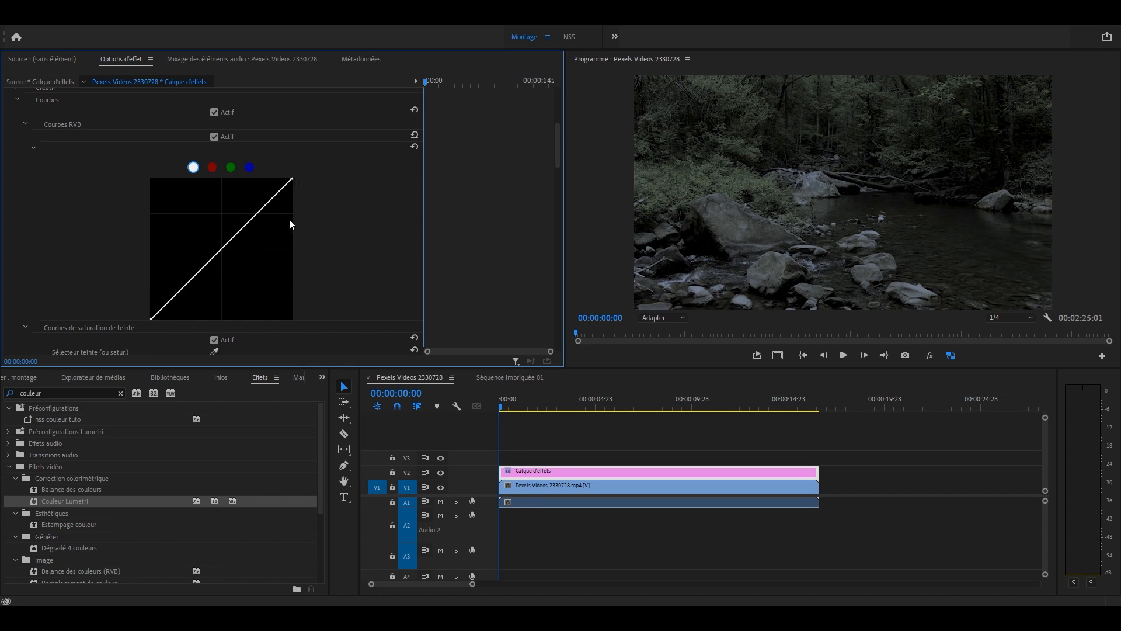
click(212, 167)
click(231, 167)
click(249, 167)
click(193, 167)
drag(292, 179, 292, 212)
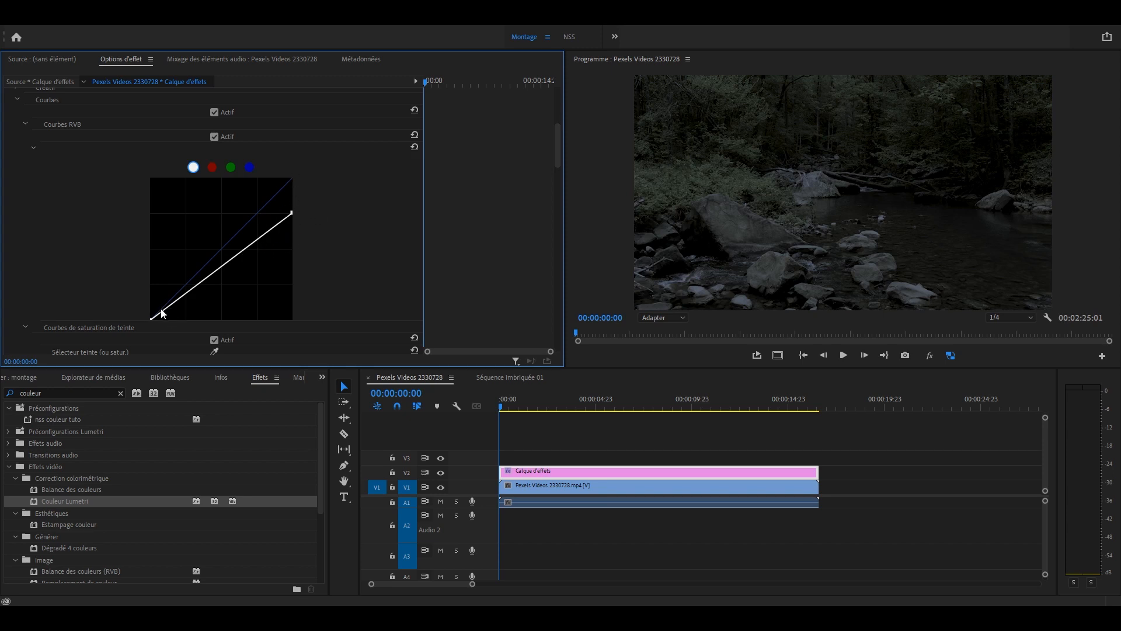
Step: Shape the white RGB curve into a gentle S with one raised point in the highlights and one lowered point in the shadows
click(252, 243)
drag(253, 244, 244, 234)
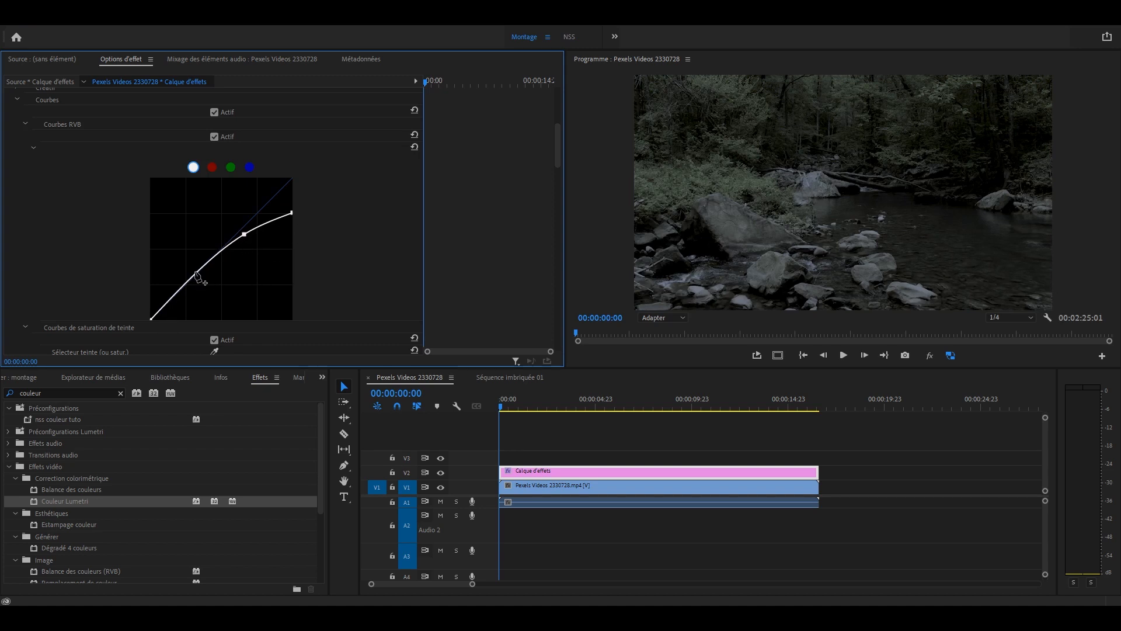
drag(196, 274, 203, 282)
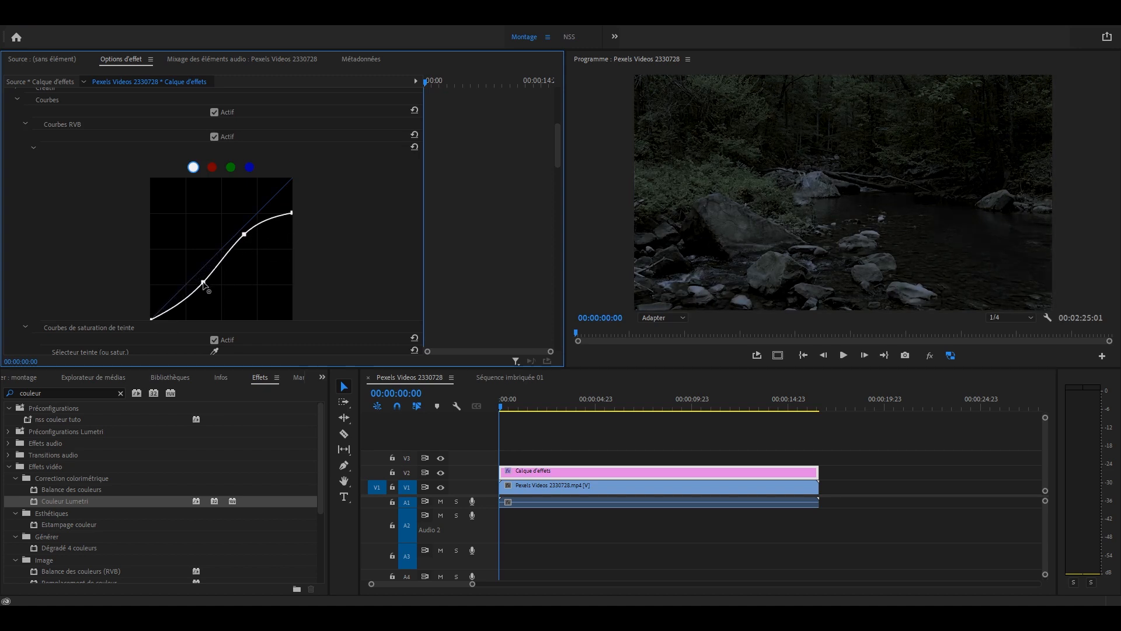
drag(244, 234, 247, 233)
drag(203, 284, 203, 281)
Step: Raise the midpoint of the blue RGB curve slightly, compare before and after, and collapse the Courbes section
click(249, 168)
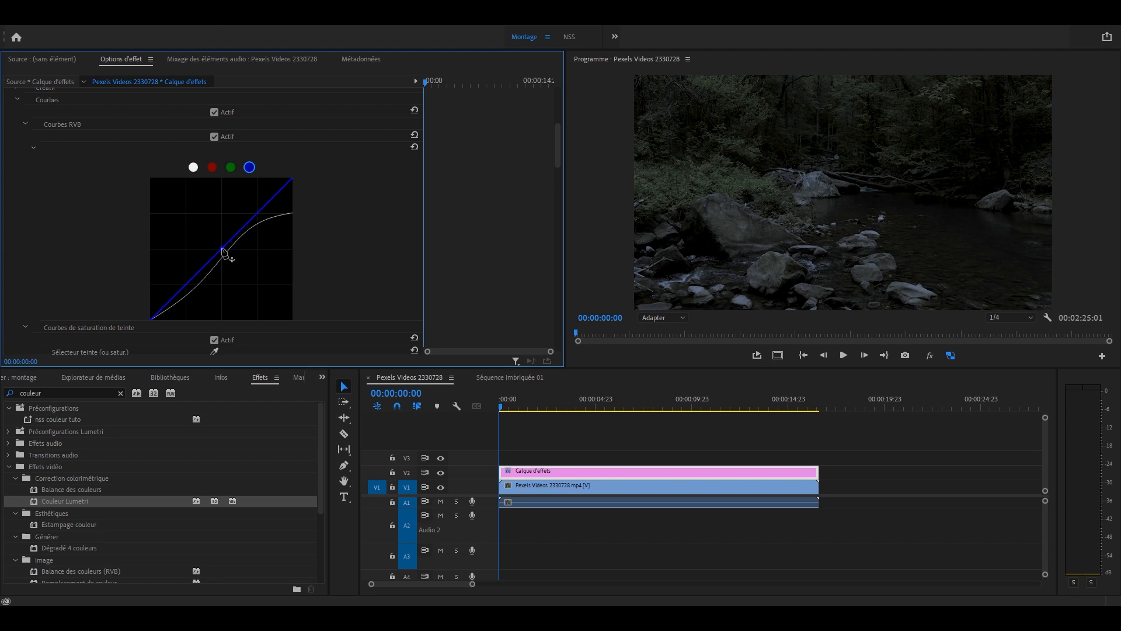
drag(222, 249, 213, 240)
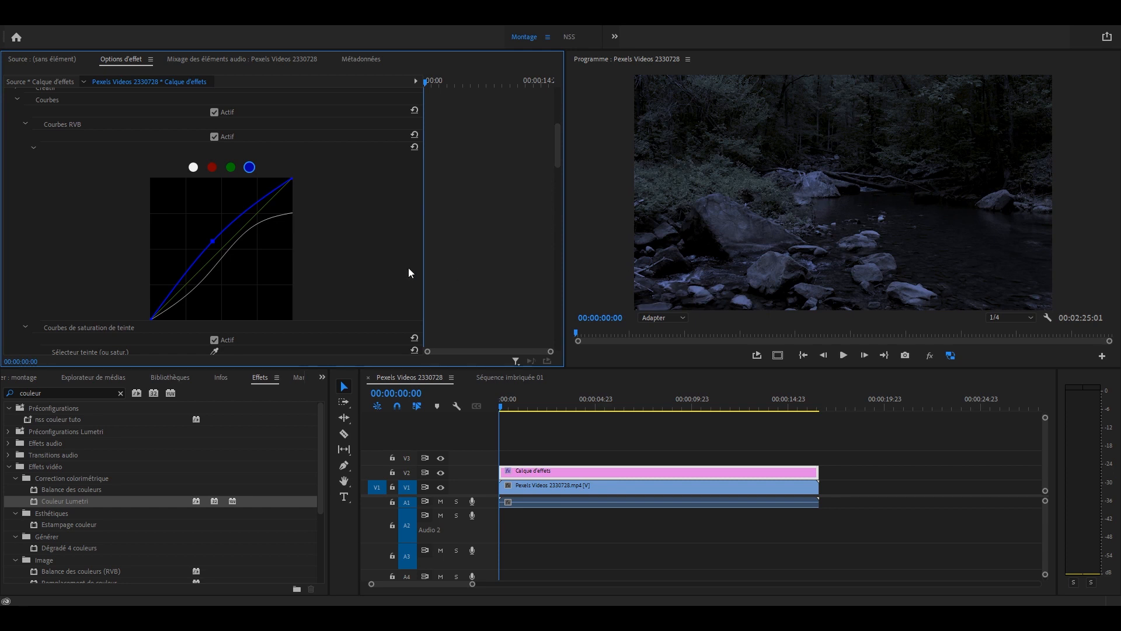
key(ctrl+z)
key(ctrl+shift+z)
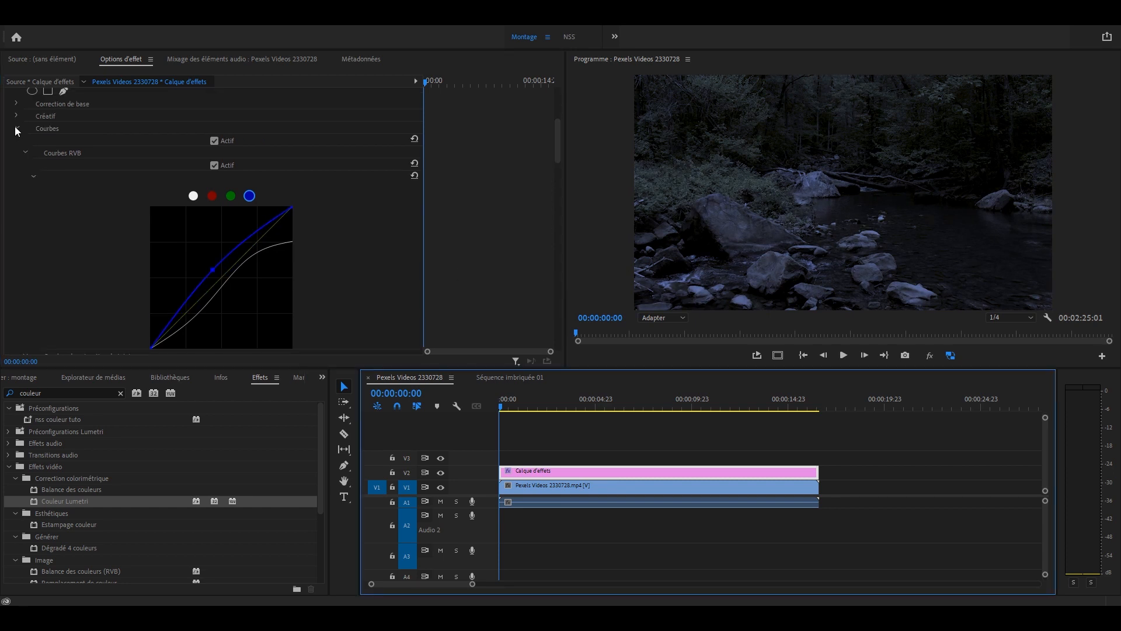
click(17, 126)
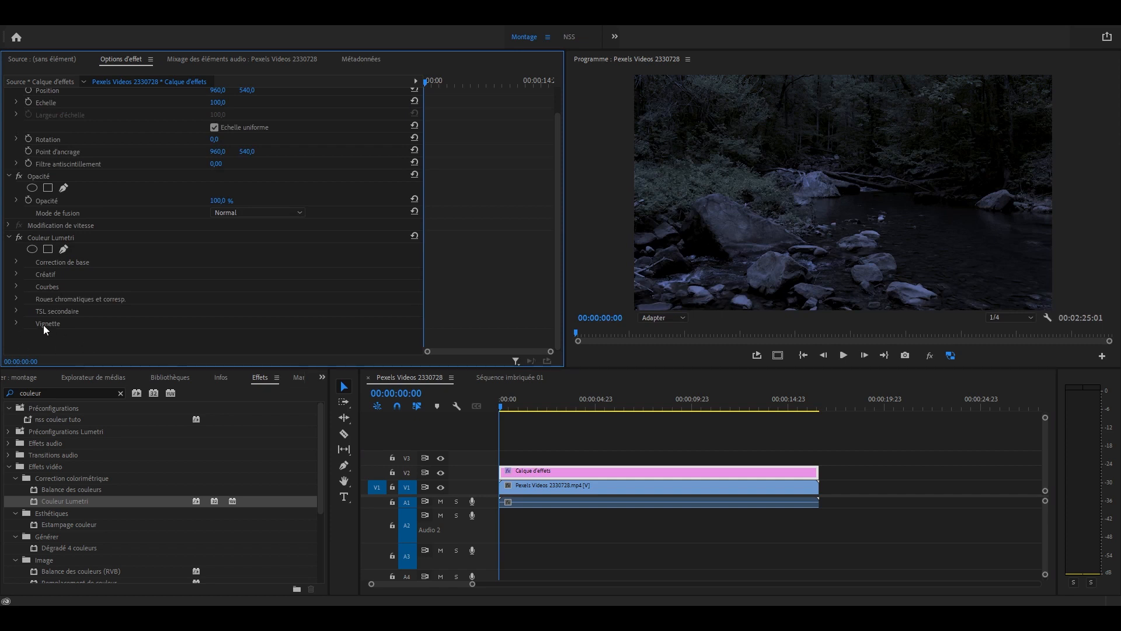
Step: Expand the Lumetri Vignette section and set its Gain to -0,5 to darken the edges of the image
click(16, 324)
scroll(145, 275, down, 2)
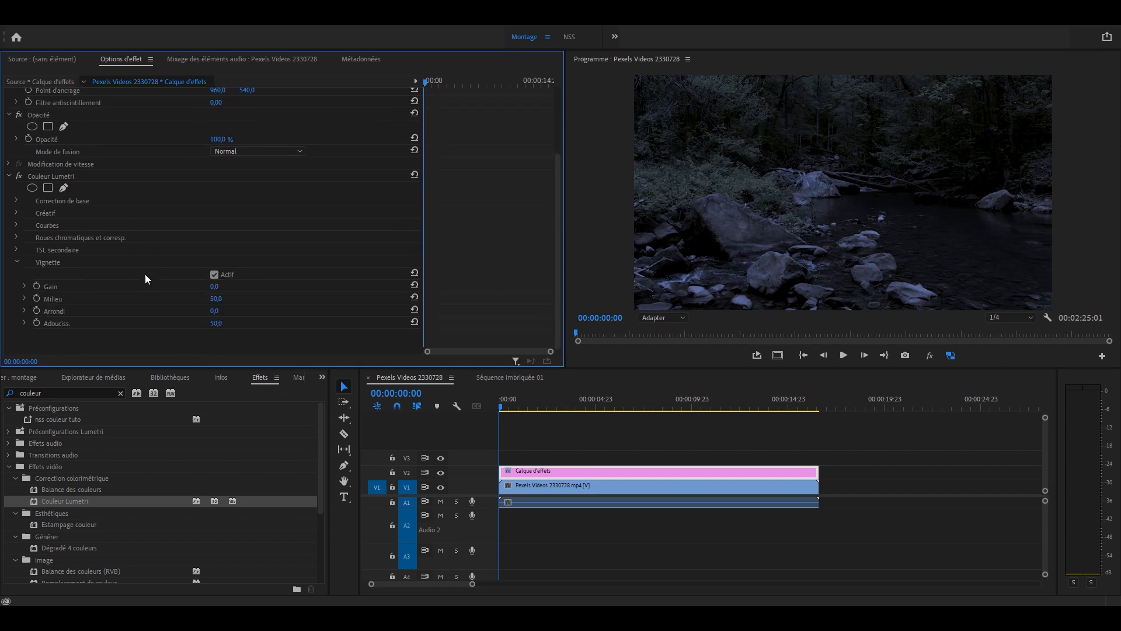
drag(216, 289, 249, 290)
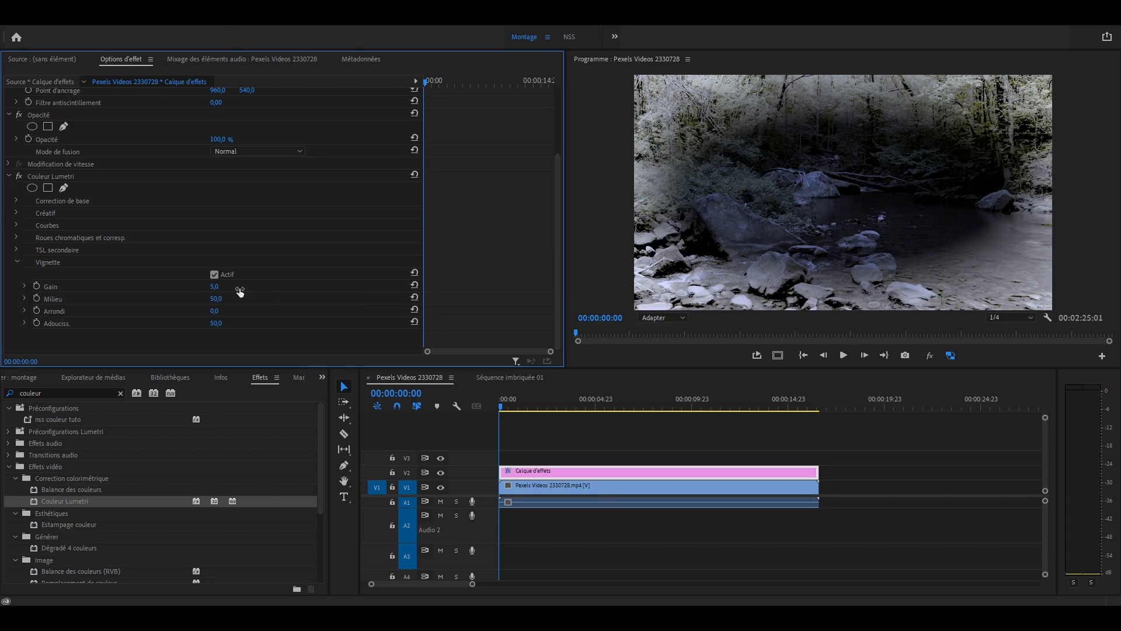
click(214, 286)
text(-0,5)
key(Return)
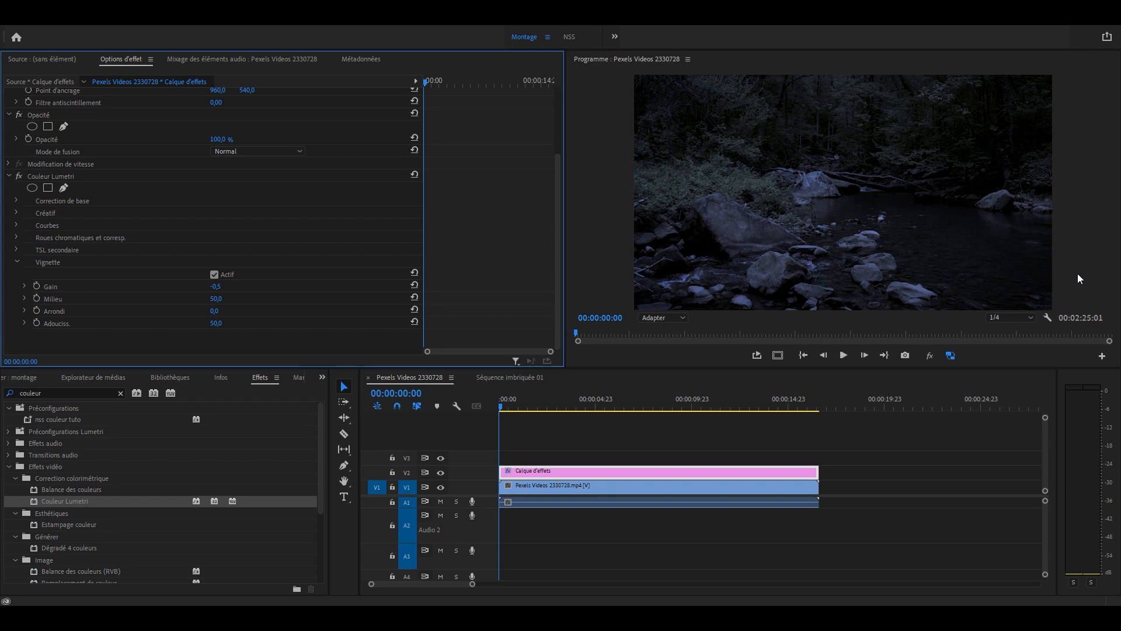
Step: Set the vignette's Milieu to 25 and Adouciss. to 100, and compare the image with and without effects
click(216, 298)
text(25)
key(Return)
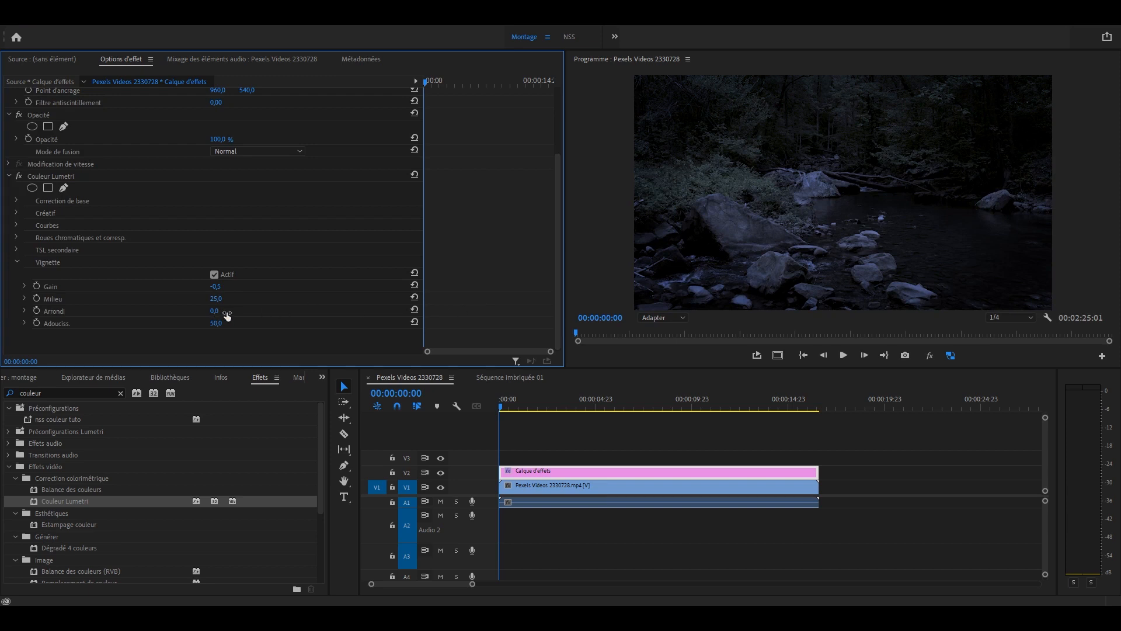
drag(215, 324, 242, 331)
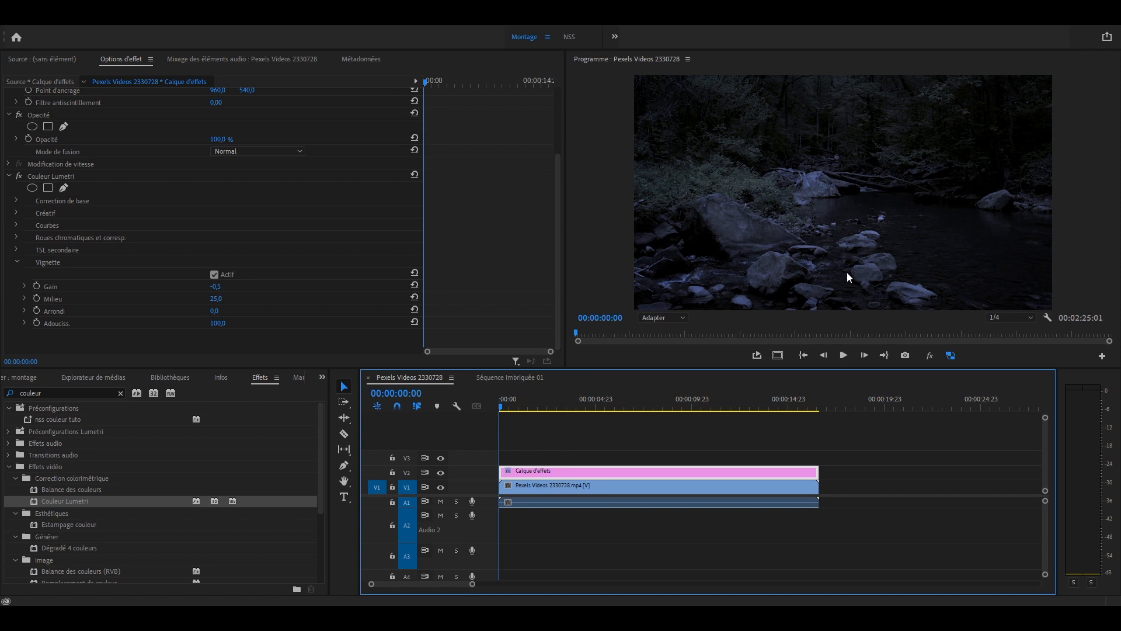
click(931, 357)
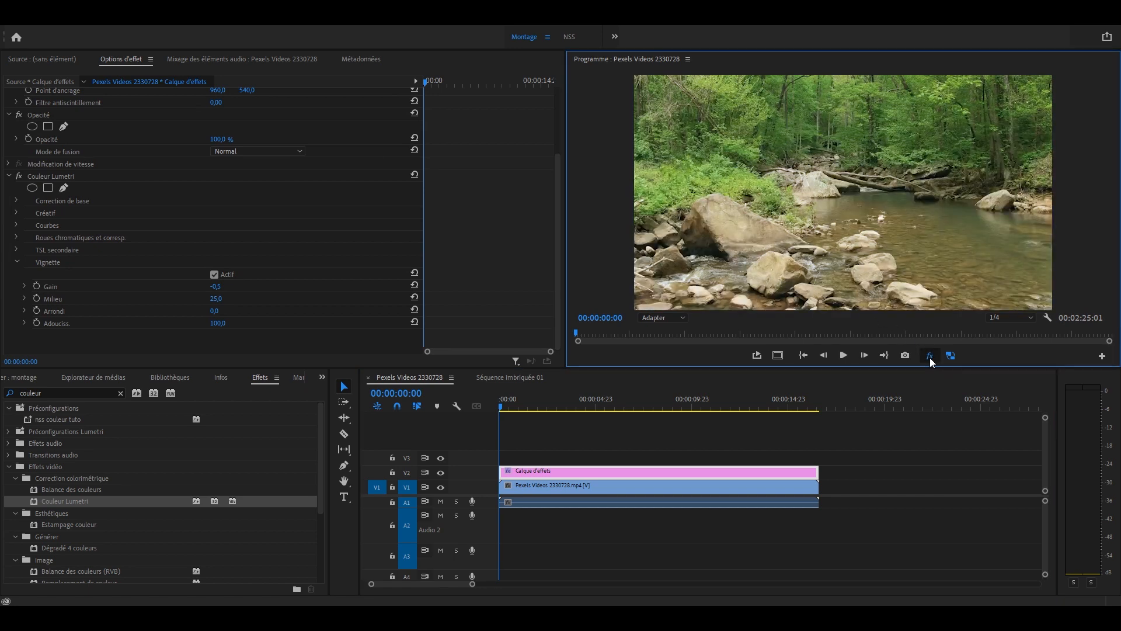
click(930, 357)
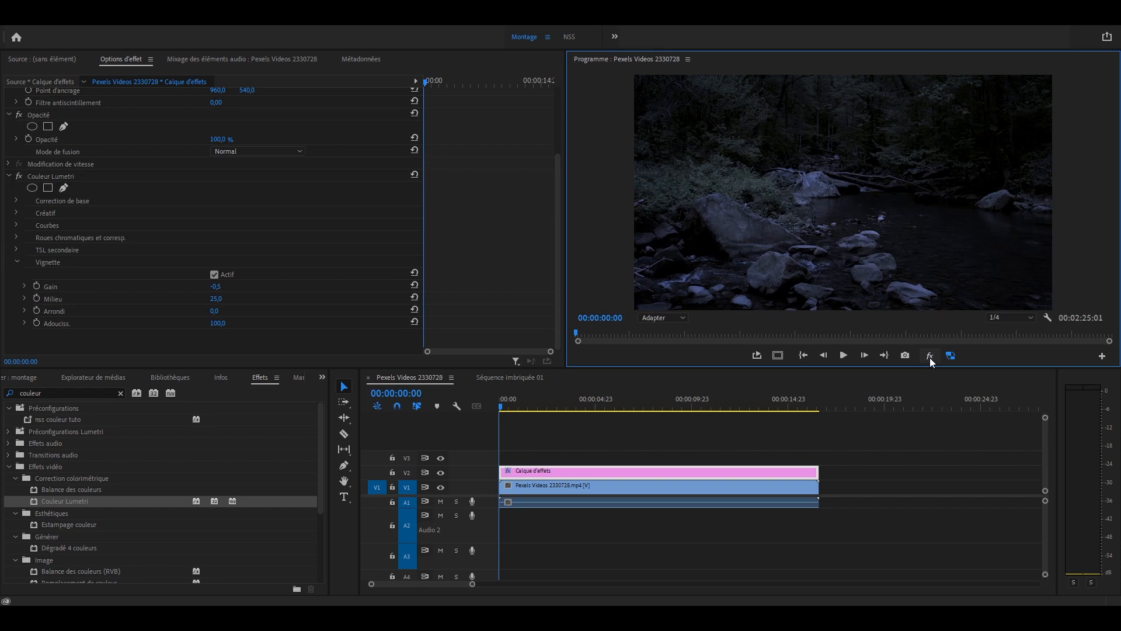
Step: Search the effects for "bruit" and apply the Bruit video effect to the Calque d'effets adjustment layer
click(120, 393)
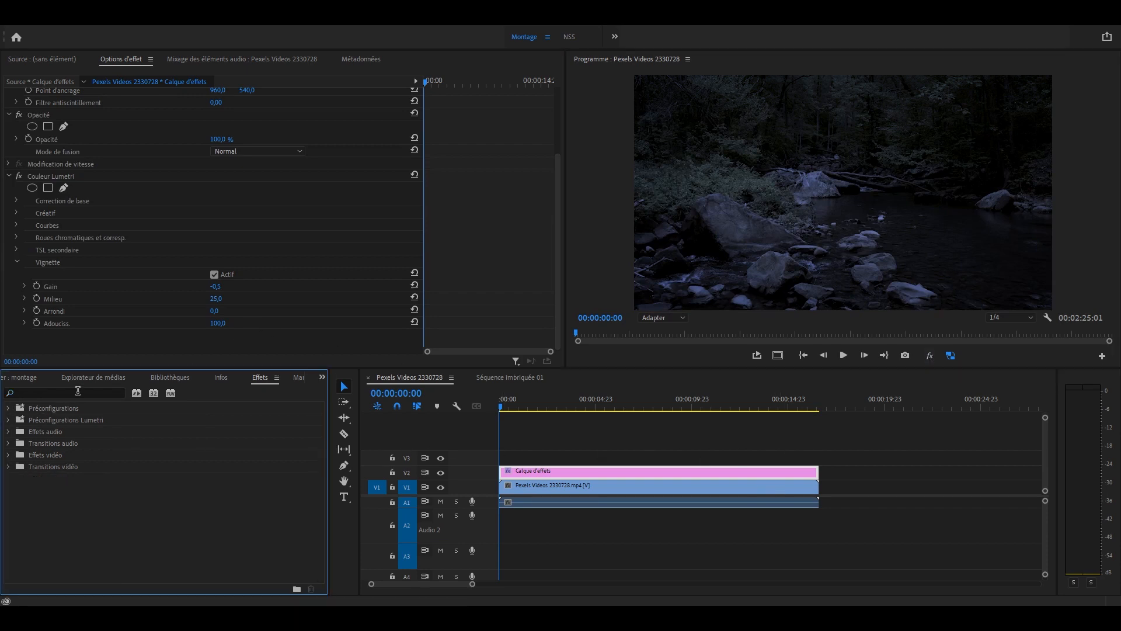
click(77, 391)
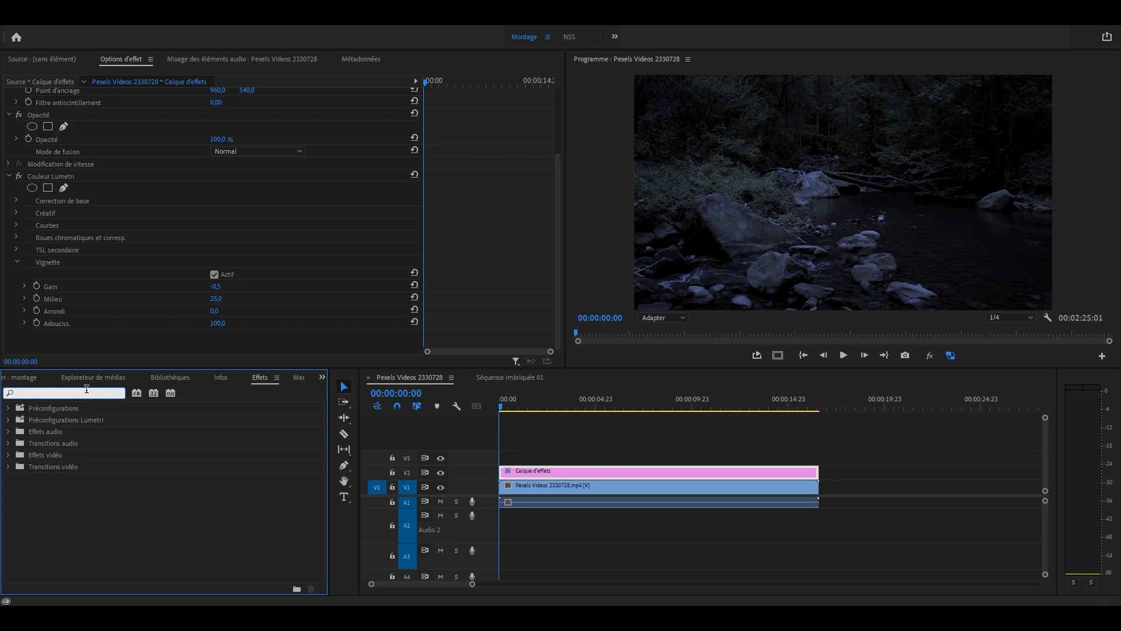
text(bruit)
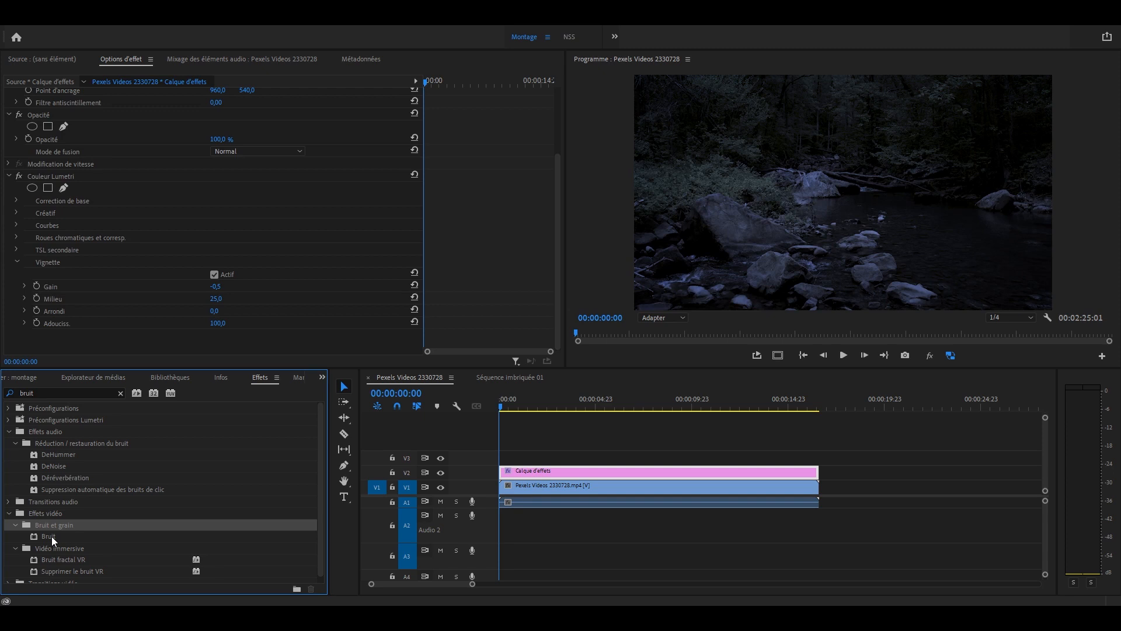
drag(52, 536, 523, 472)
Step: Set the Quantité of the Bruit effect on the adjustment layer to 5 %
scroll(270, 302, down, 2)
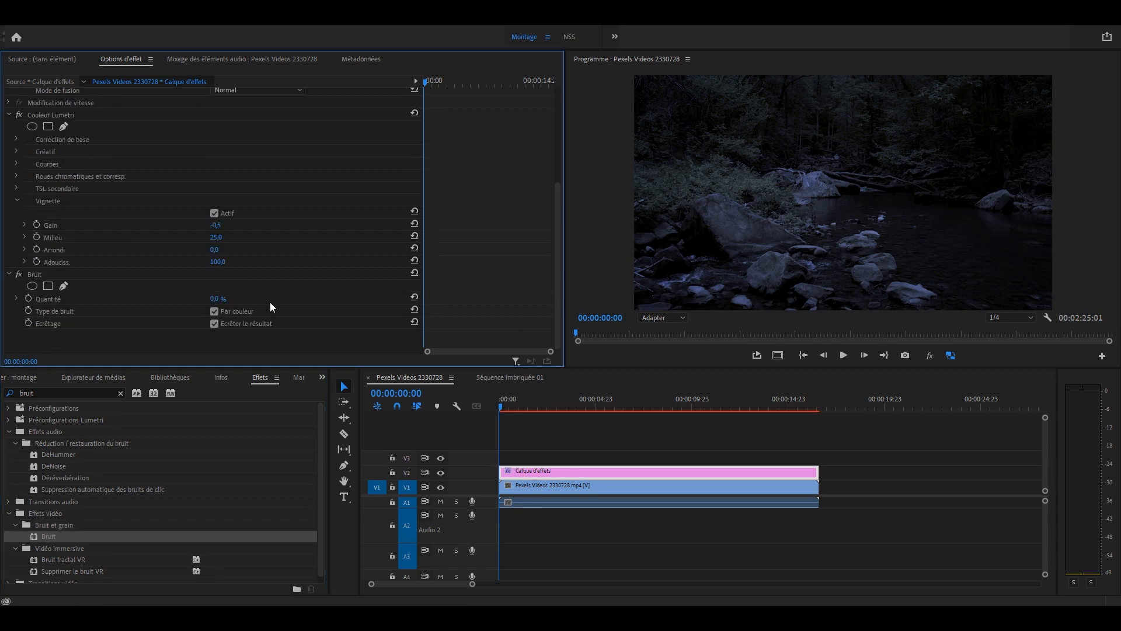
click(224, 300)
text(5)
key(Return)
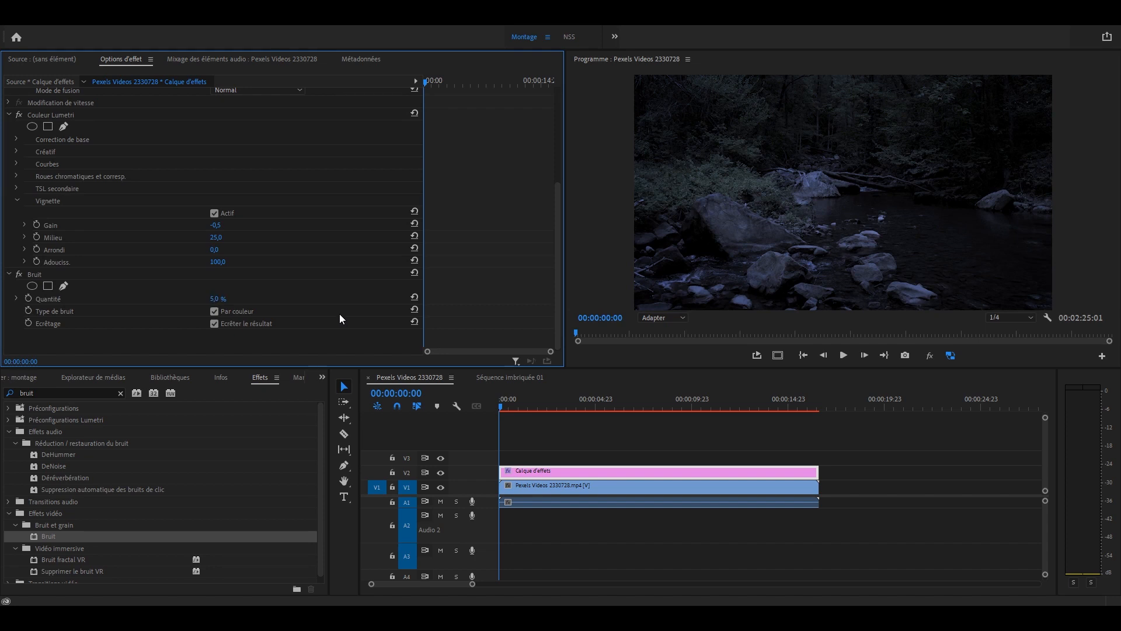